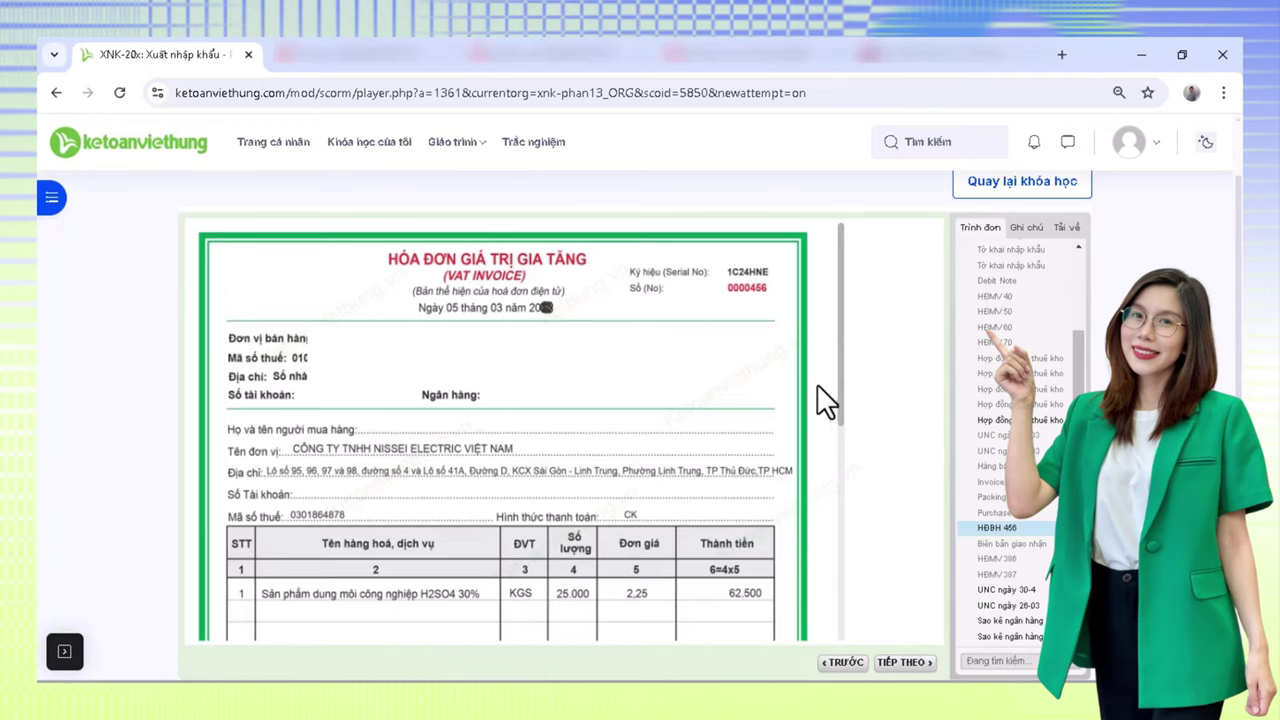
- Scroll the invoice viewer down to bring the invoice totals into view
drag(843, 428, 843, 520)
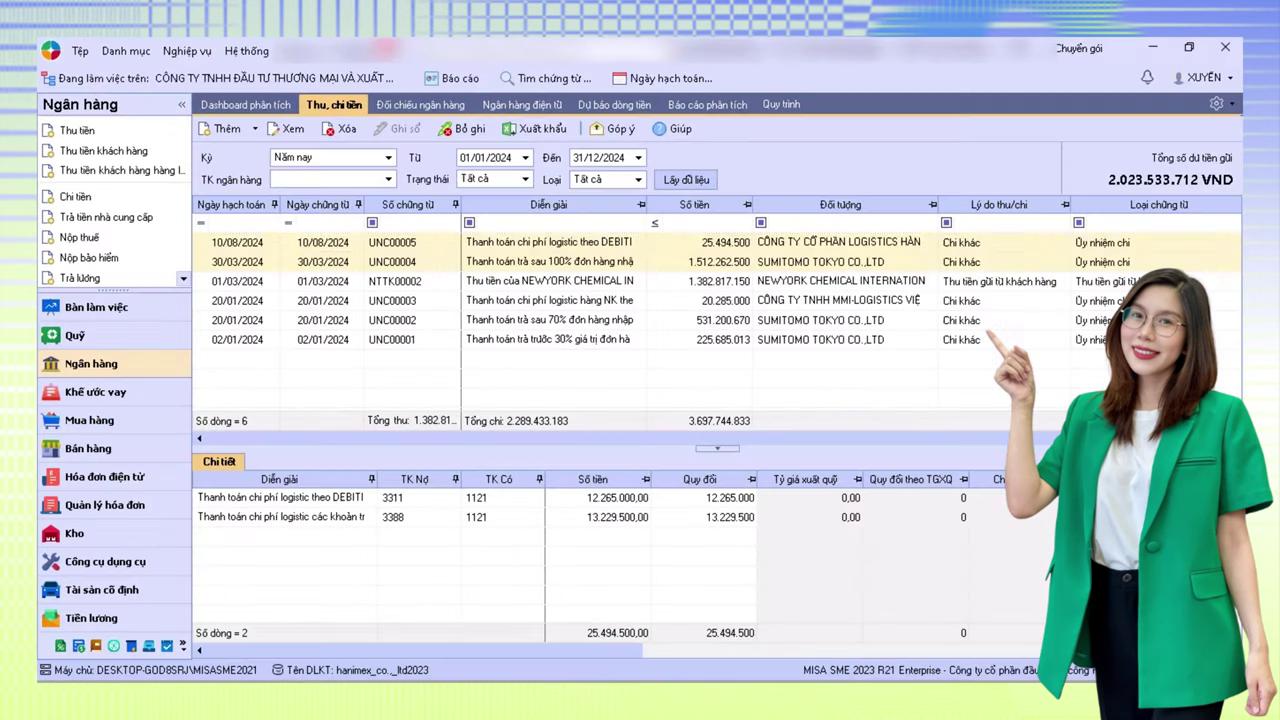
- Create sales voucher BH00003 of type '1. Bán hàng hóa, dịch vụ trong nước' and go to its customer field
click(95, 449)
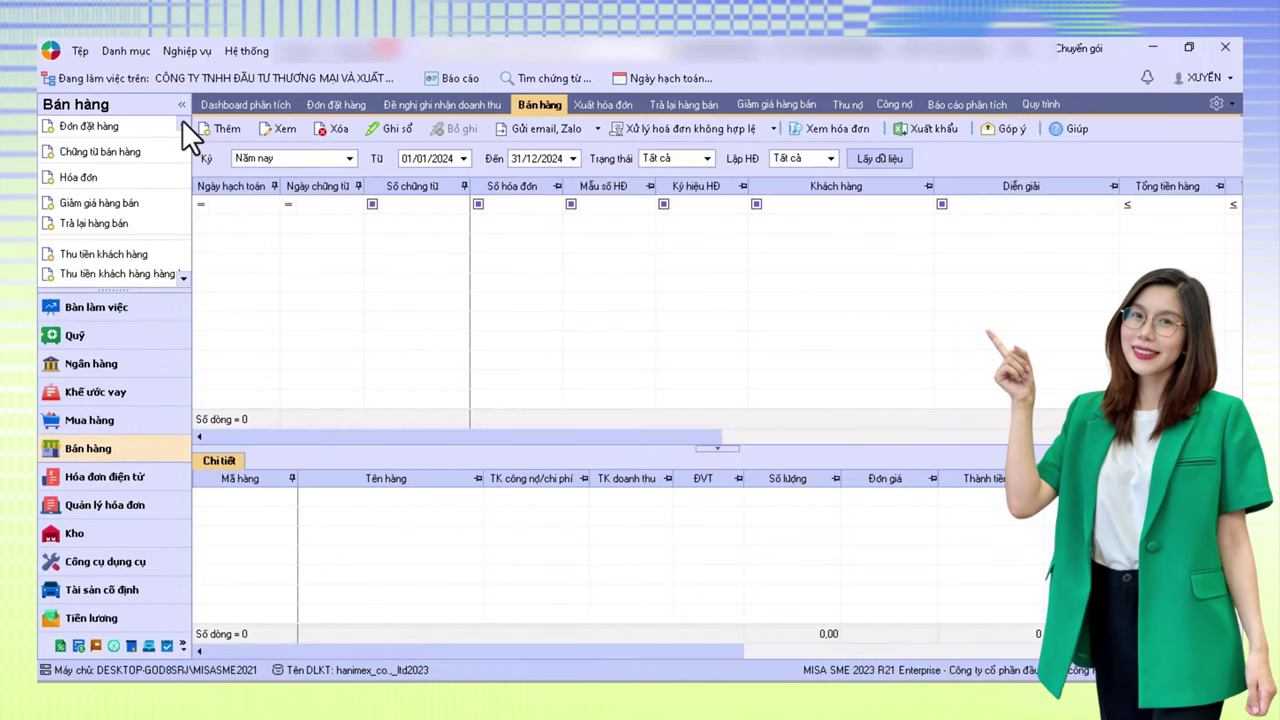
click(103, 151)
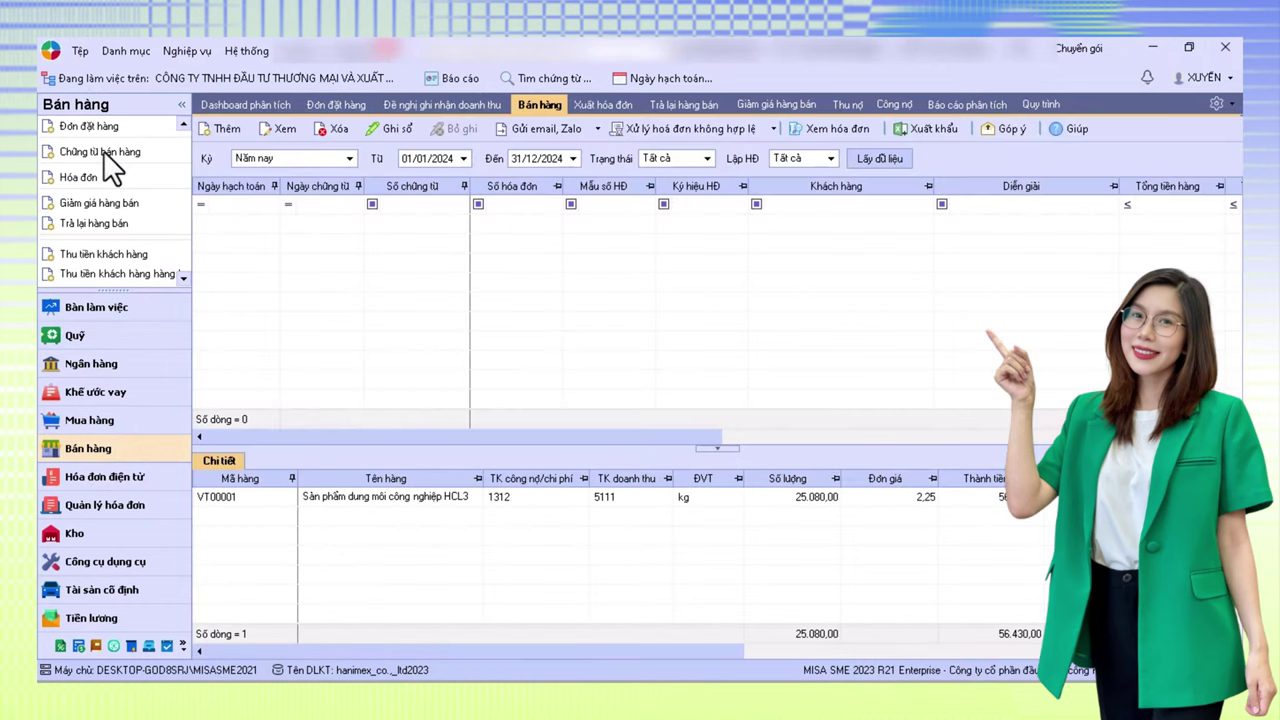
key(ctrl+n)
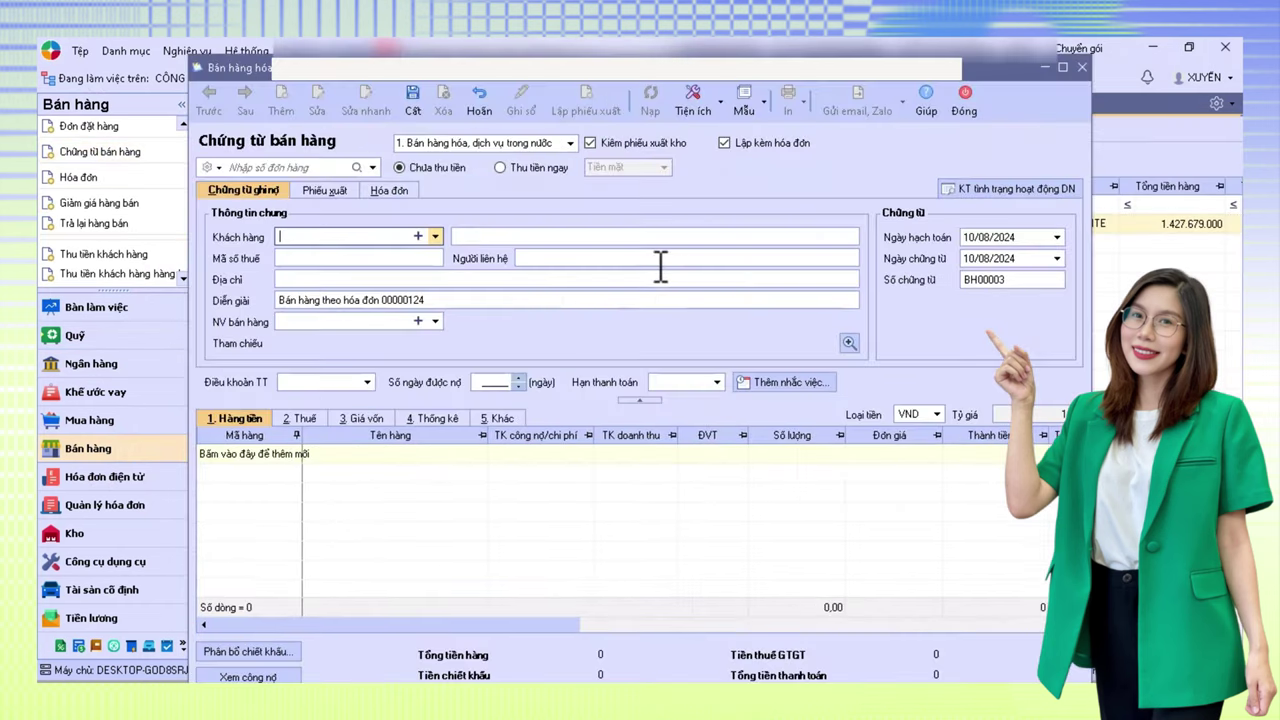
click(570, 143)
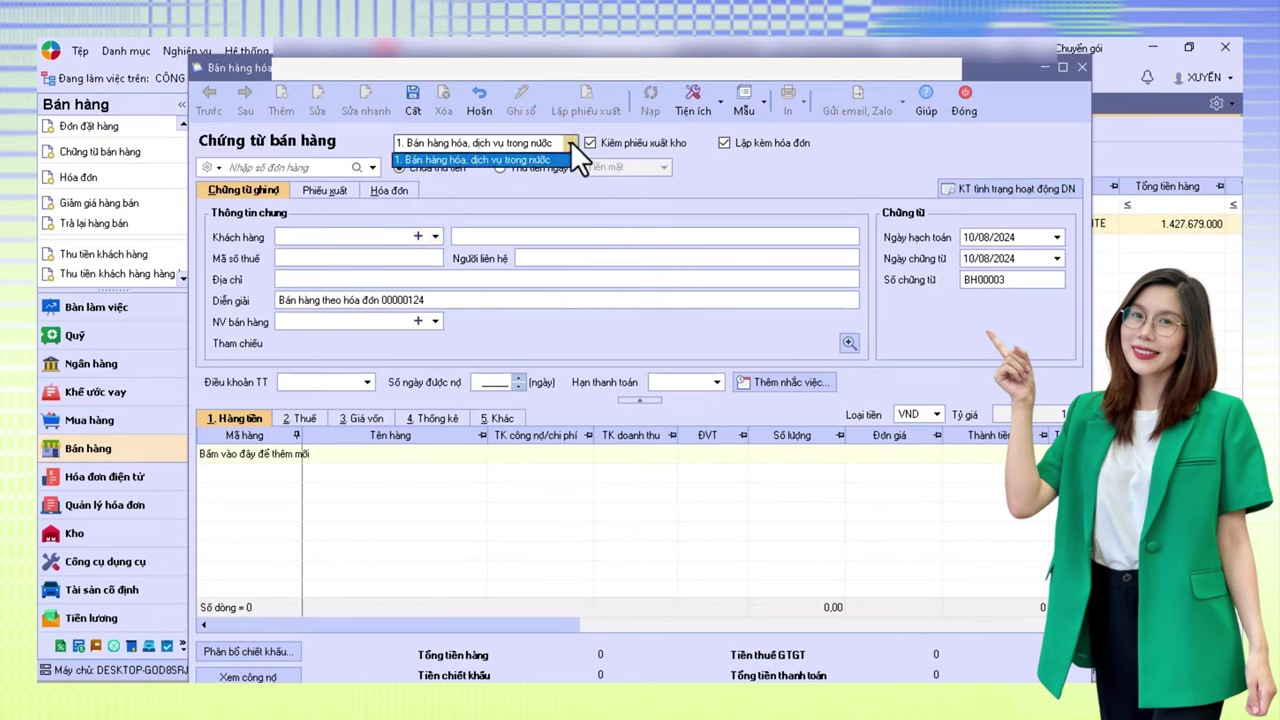
click(570, 142)
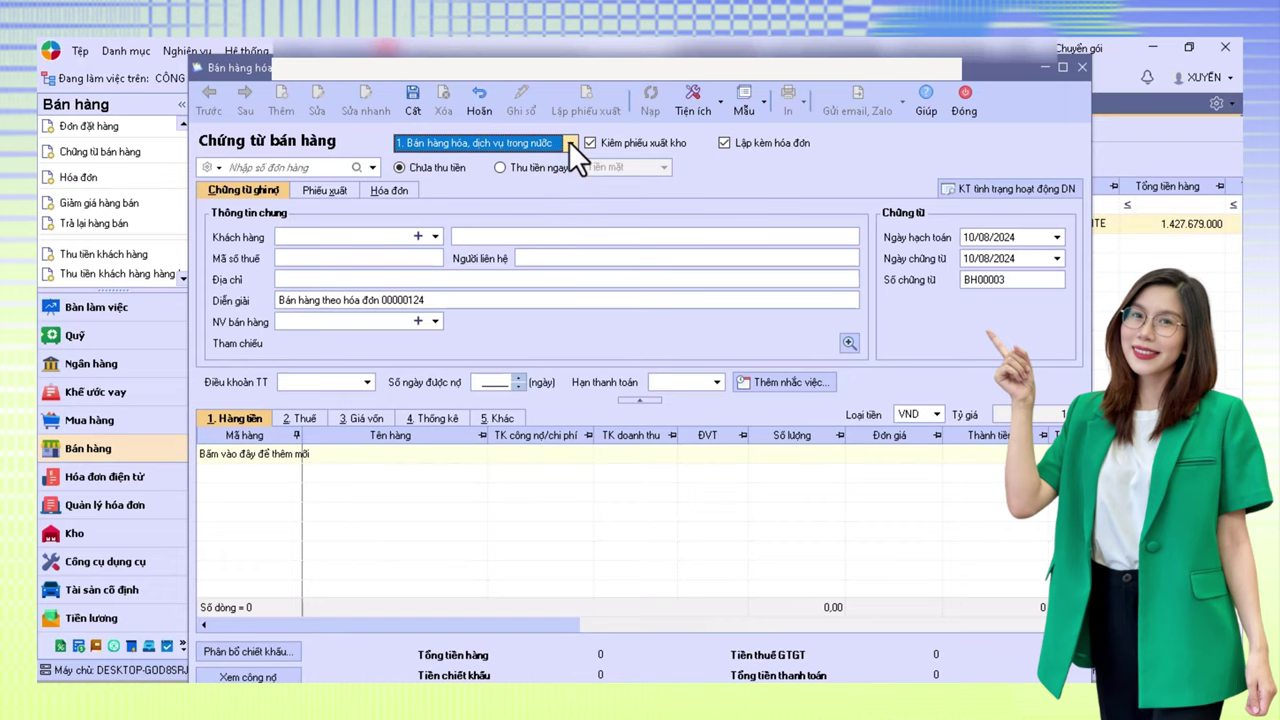
click(375, 236)
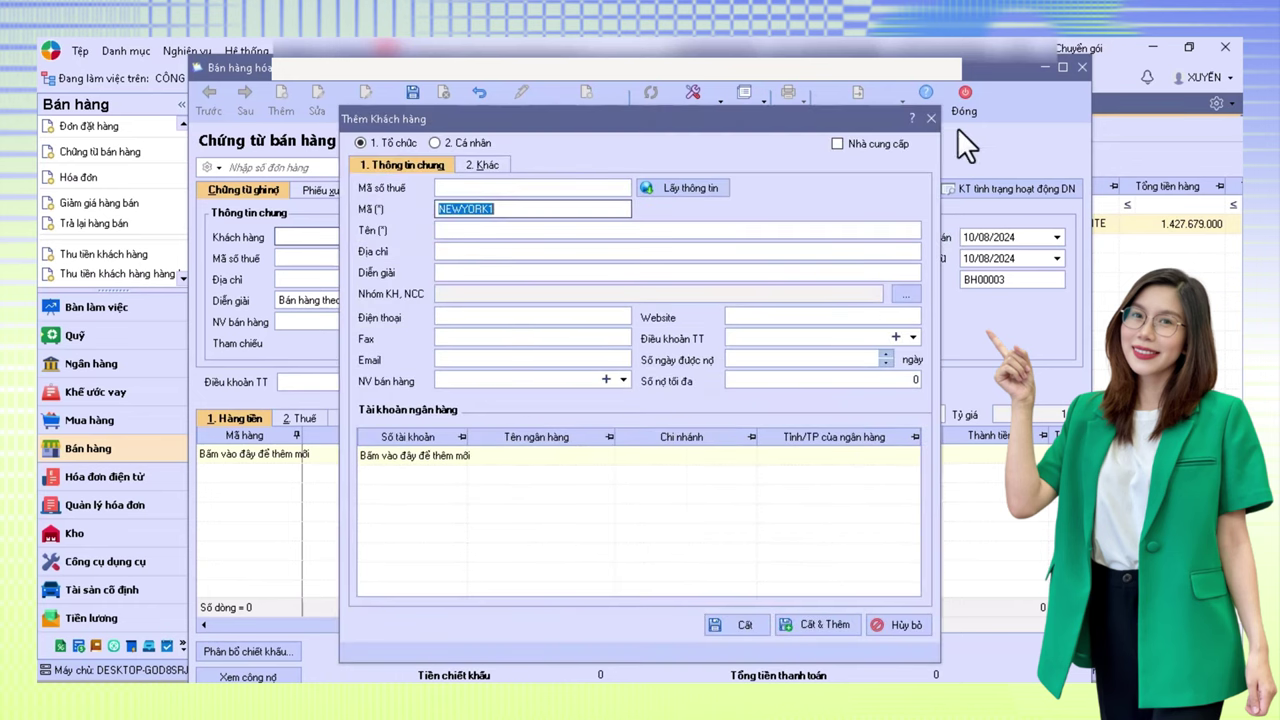
- Add customer Nissei Electric Việt Nam by fetching details from its corrected tax code, and save it
click(597, 190)
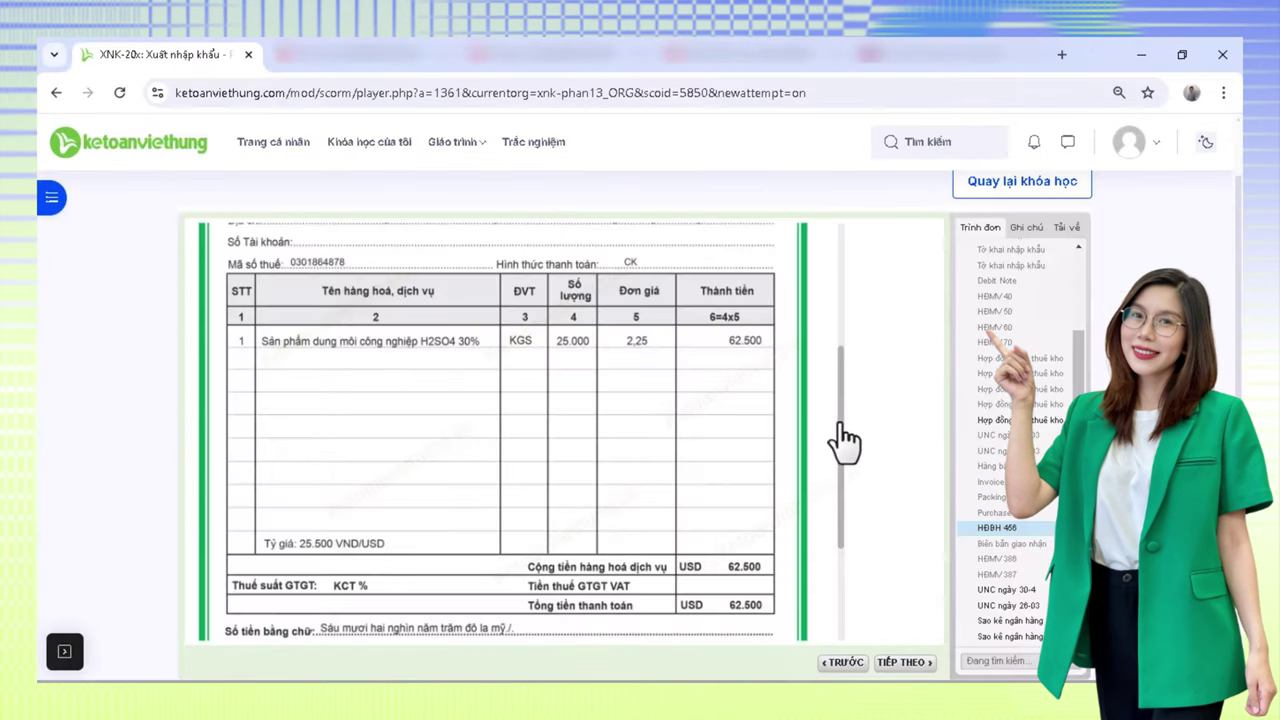
drag(843, 443, 832, 322)
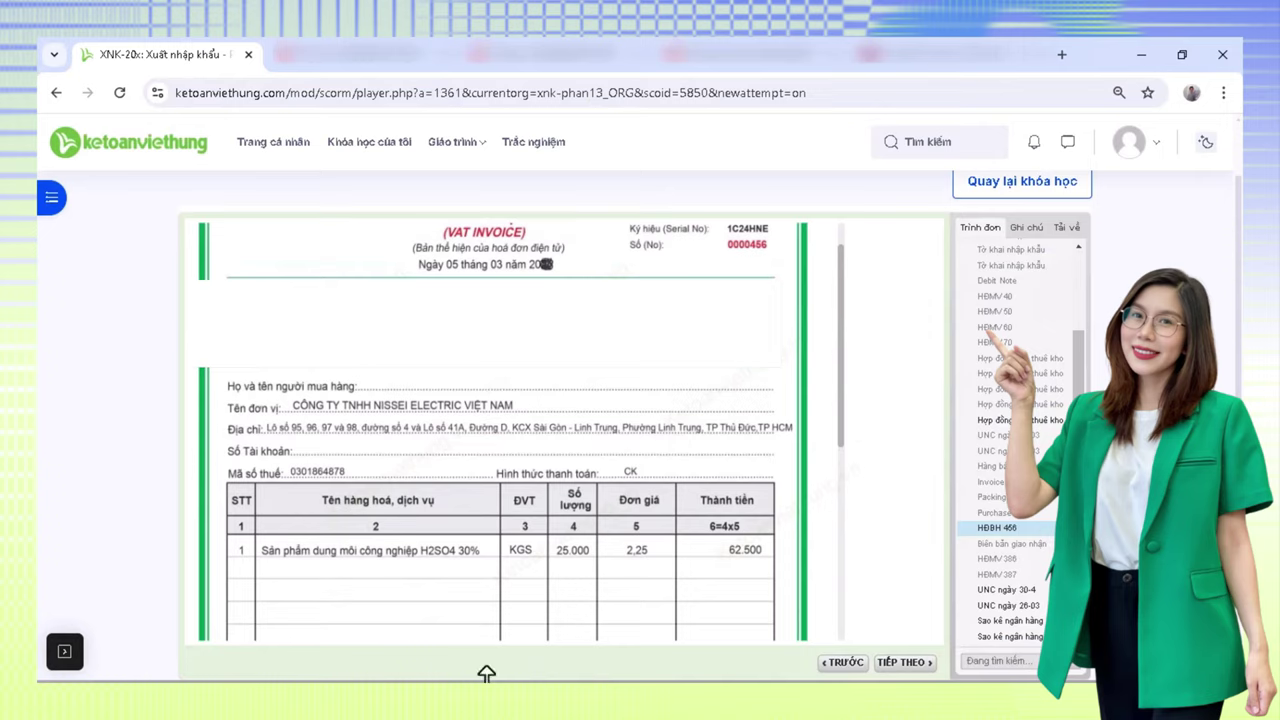
click(687, 645)
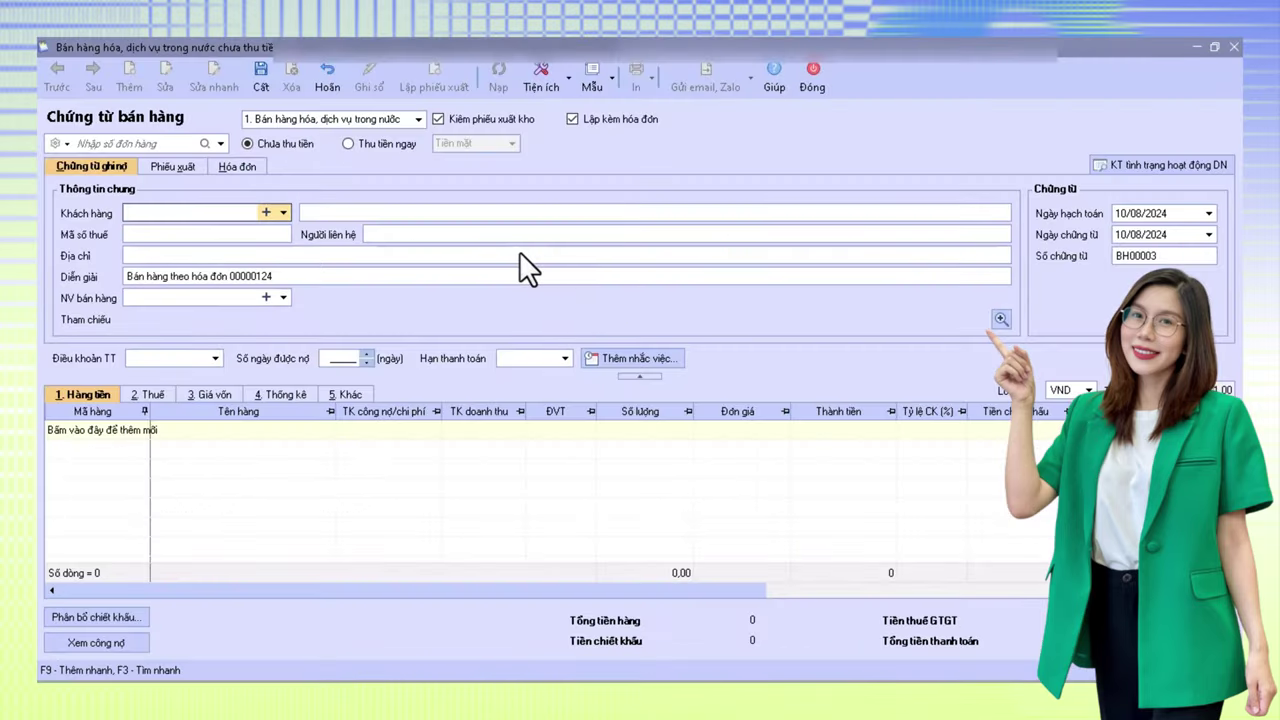
key(F9)
text(03018)
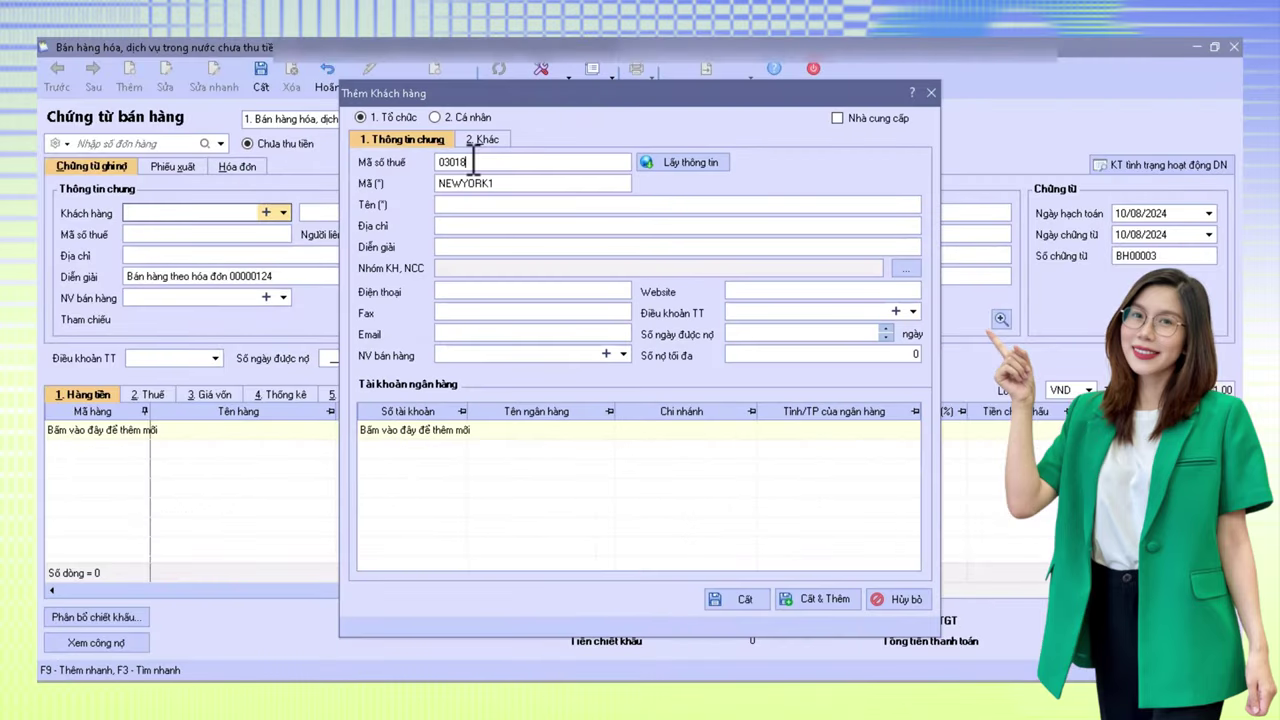
text(4878)
click(676, 160)
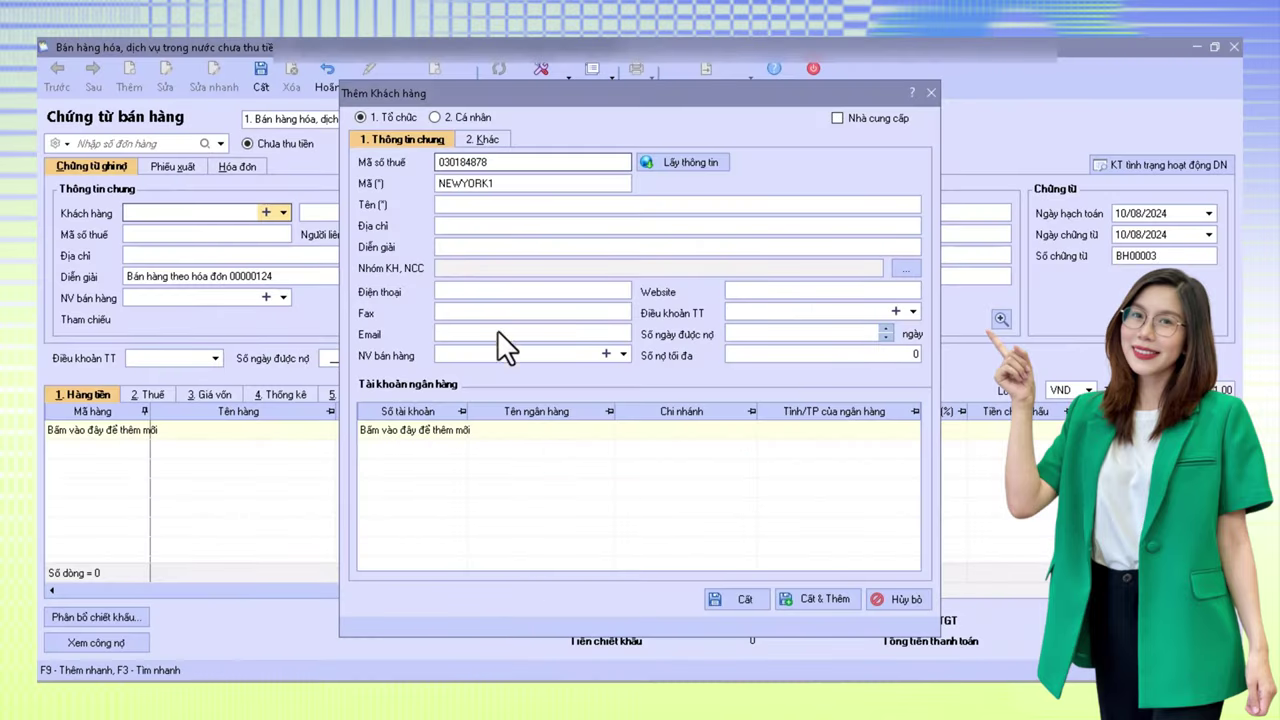
click(469, 161)
mouse_move(476, 172)
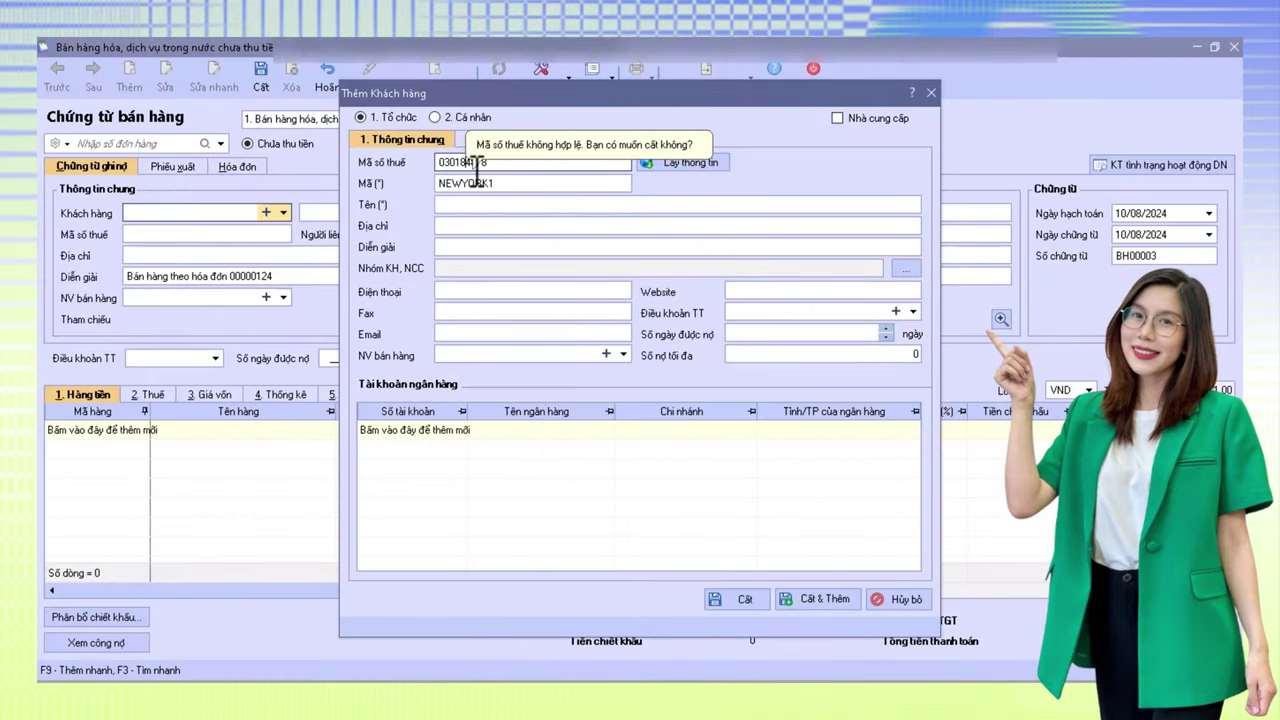
click(688, 162)
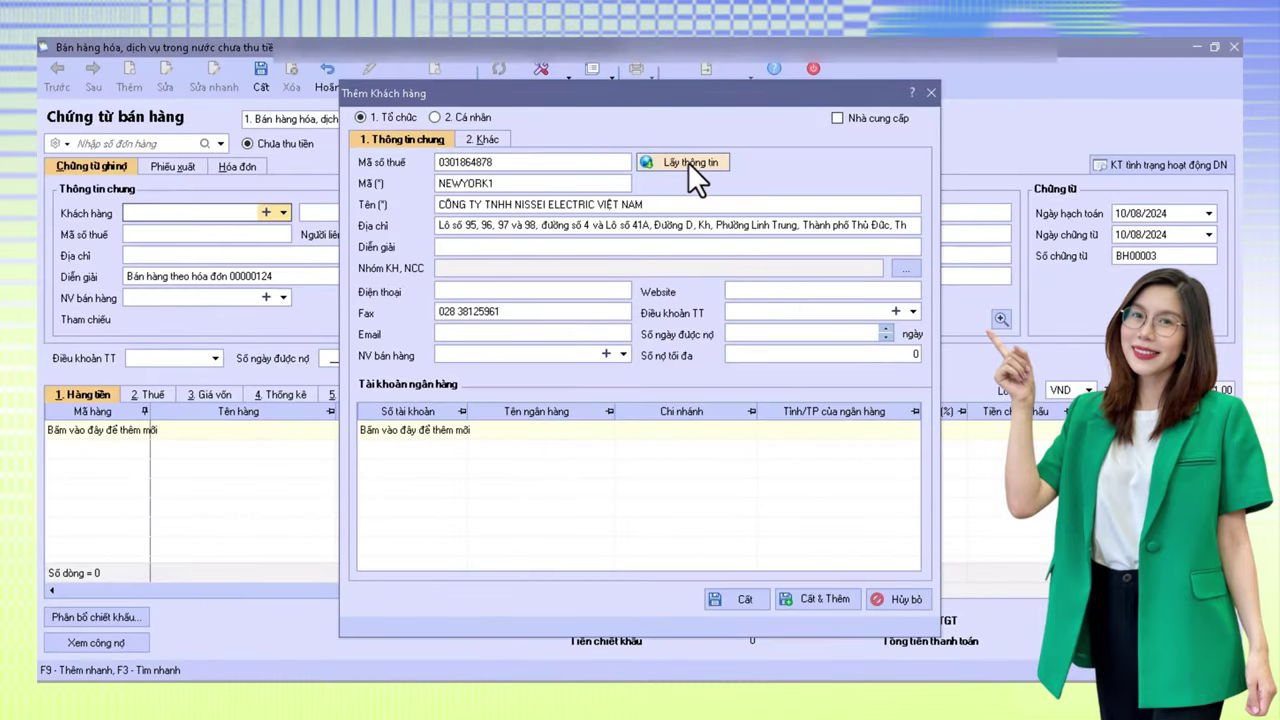
click(745, 600)
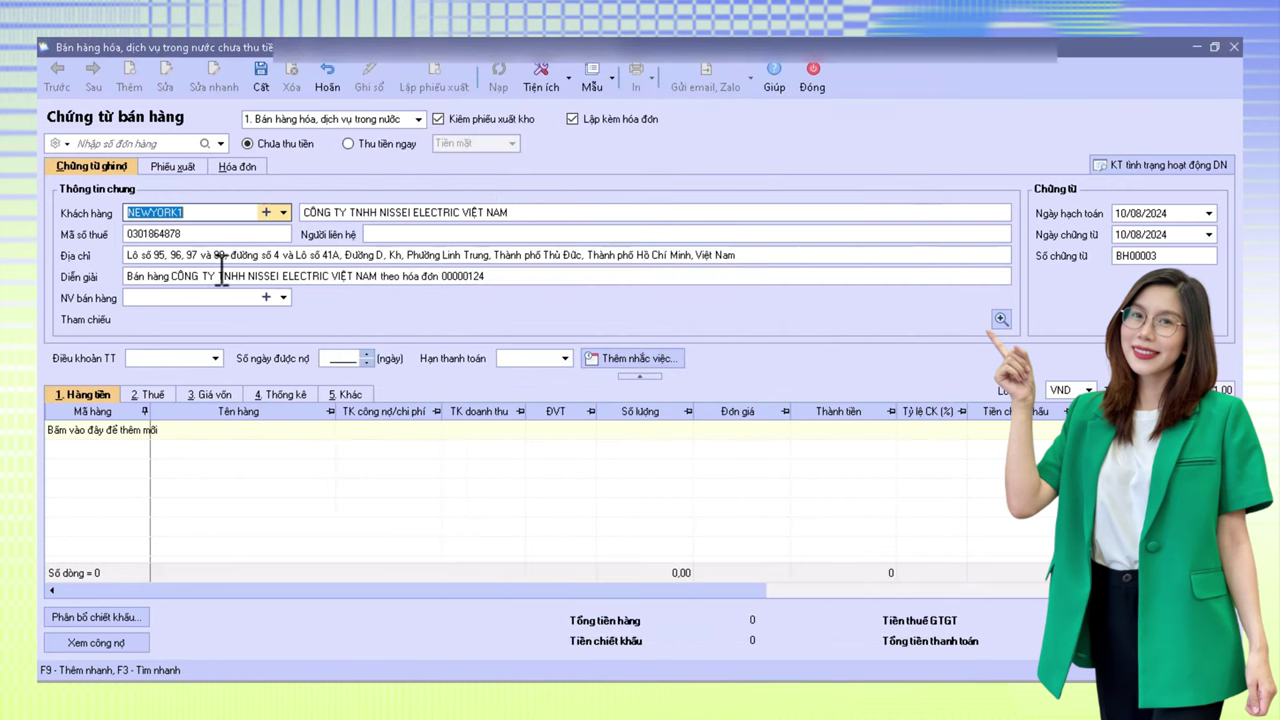
- Make the description reference invoice 00000456, date the voucher 05/03/2024, and choose USD currency
click(494, 278)
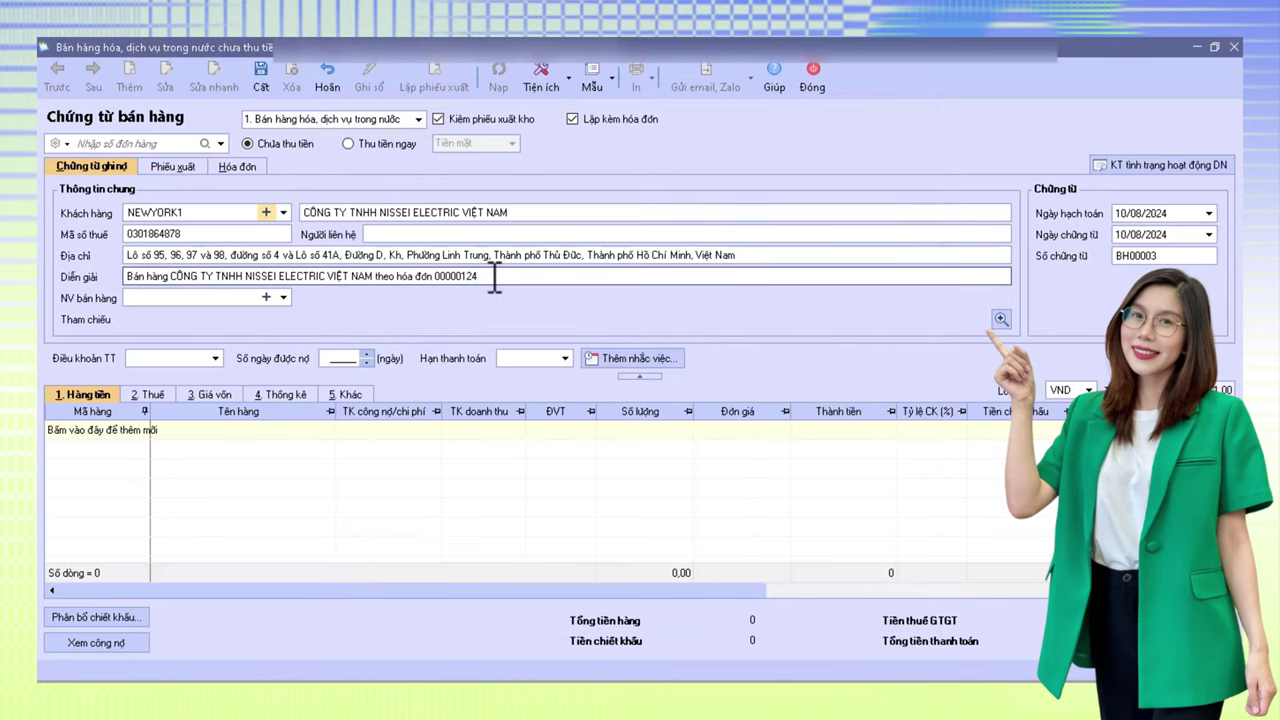
text(456)
key(Tab)
key(Tab)
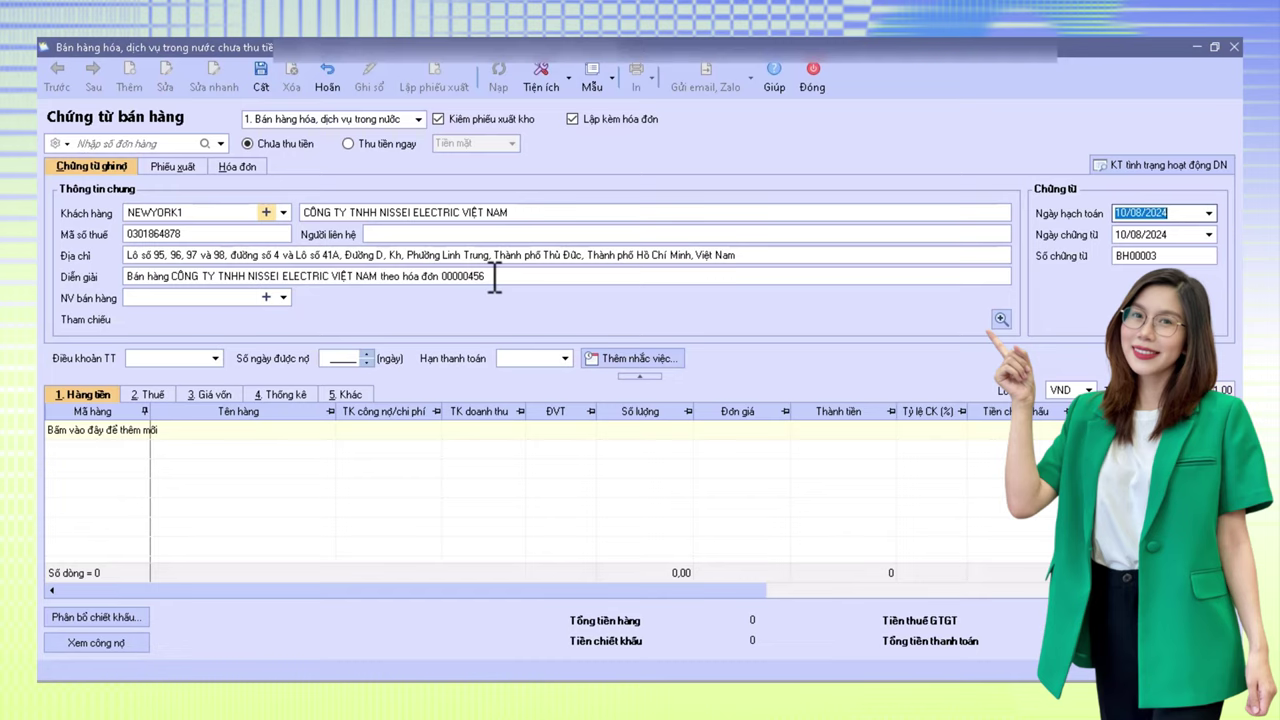
text(05032024)
key(Tab)
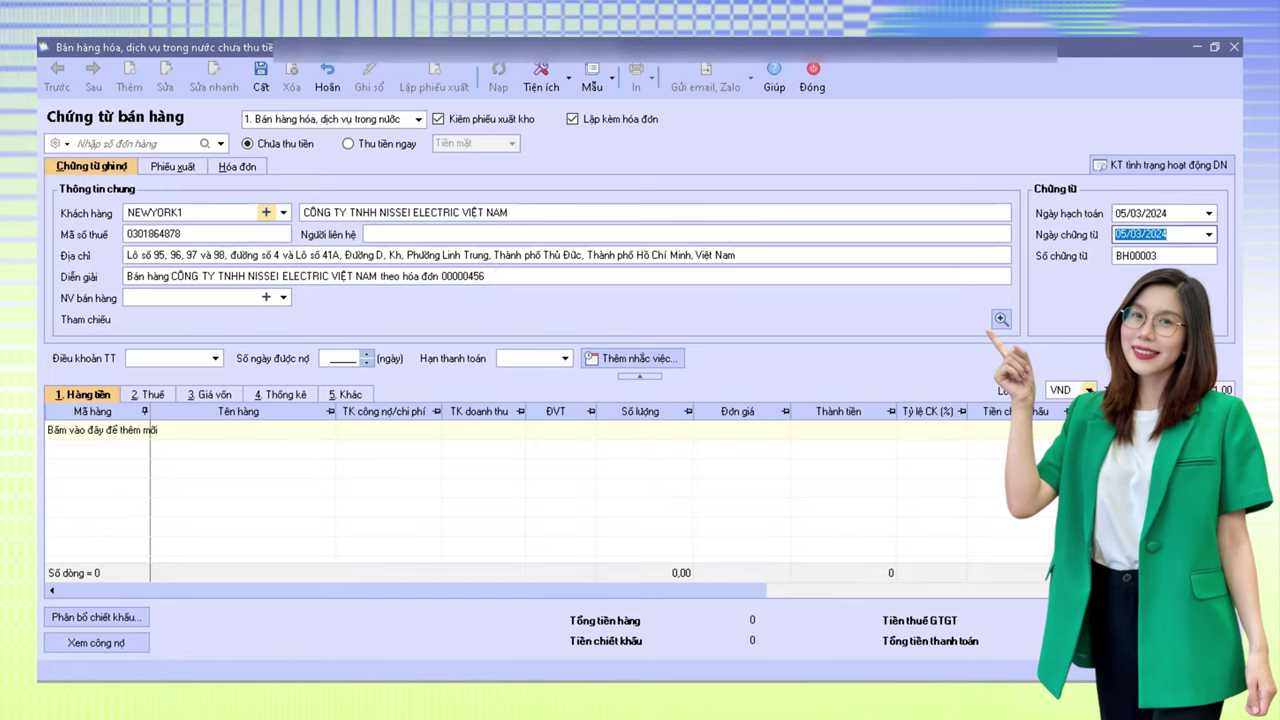
click(1088, 390)
click(1050, 437)
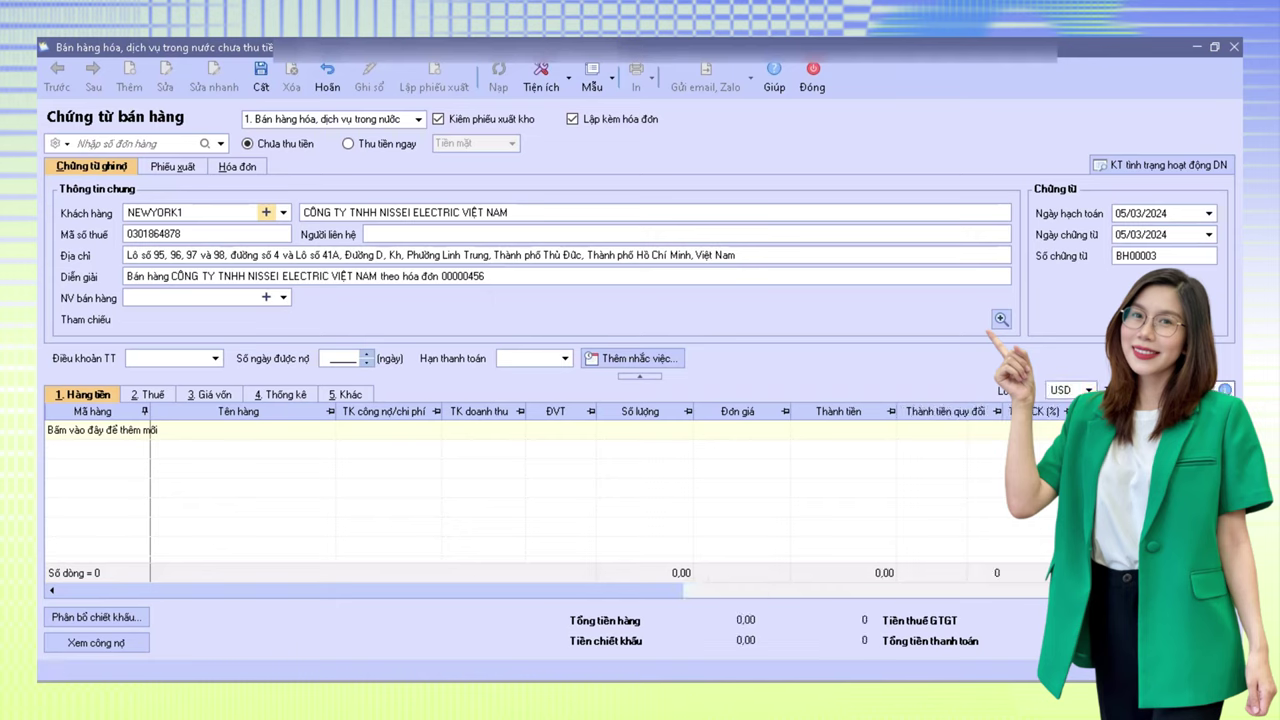
click(280, 529)
- Put item VT00003 (H2SO4) on the line with debit account 1312 and revenue account 5111
click(141, 430)
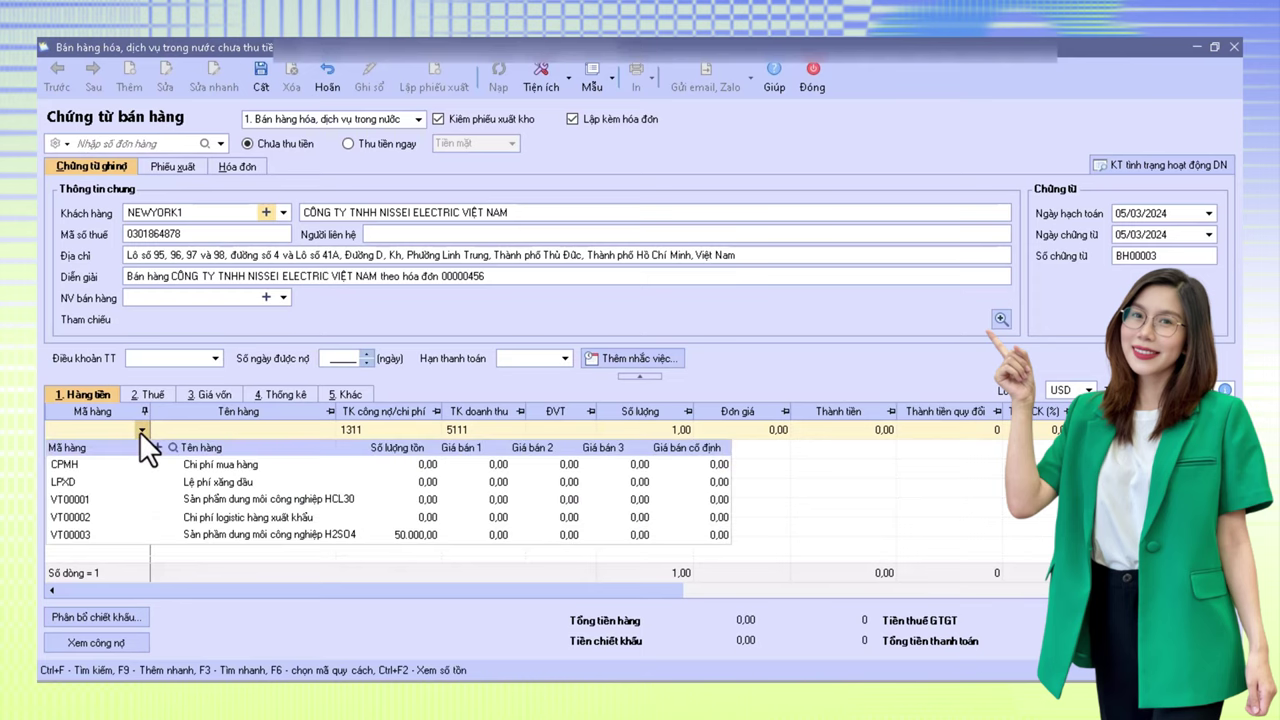
click(347, 533)
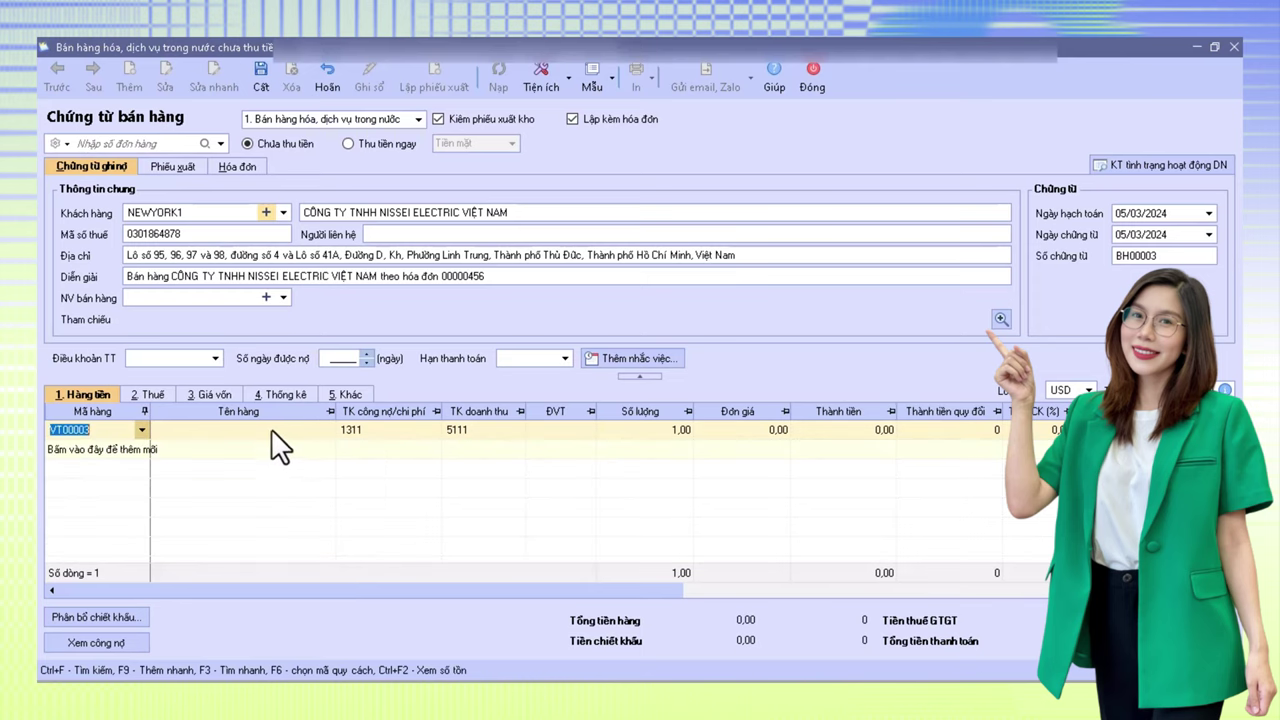
key(Tab)
key(Tab)
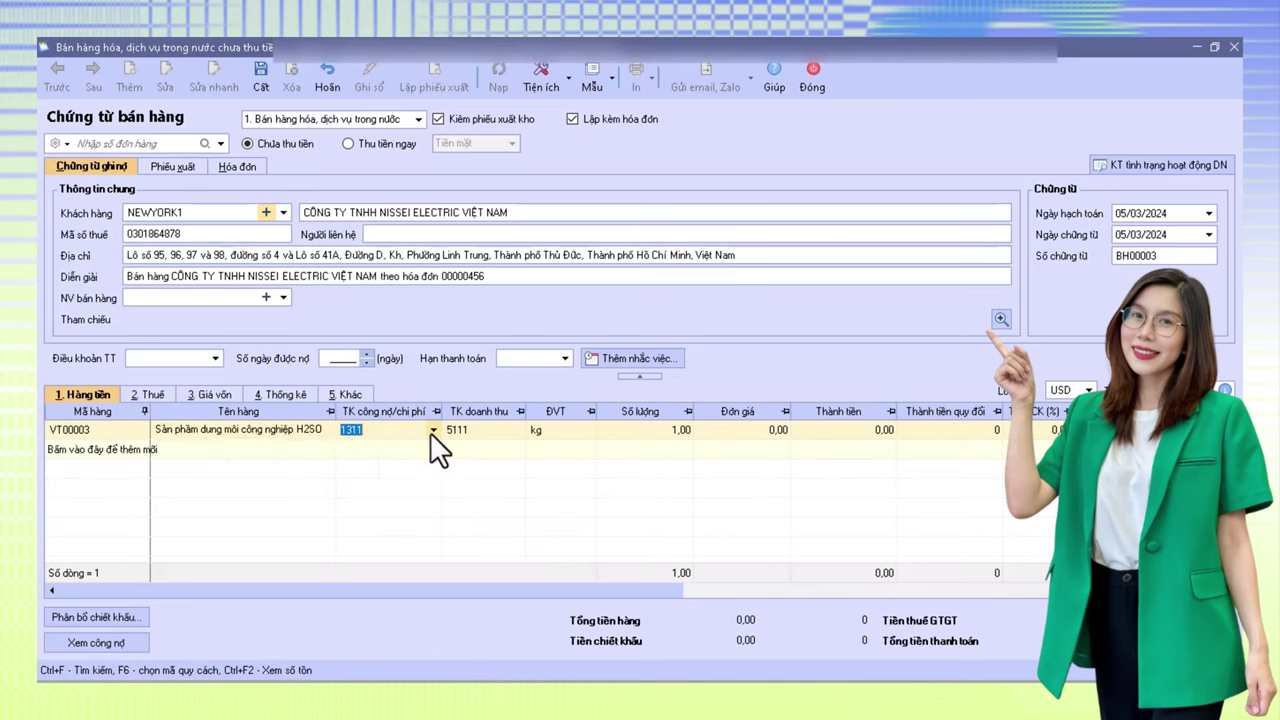
click(433, 430)
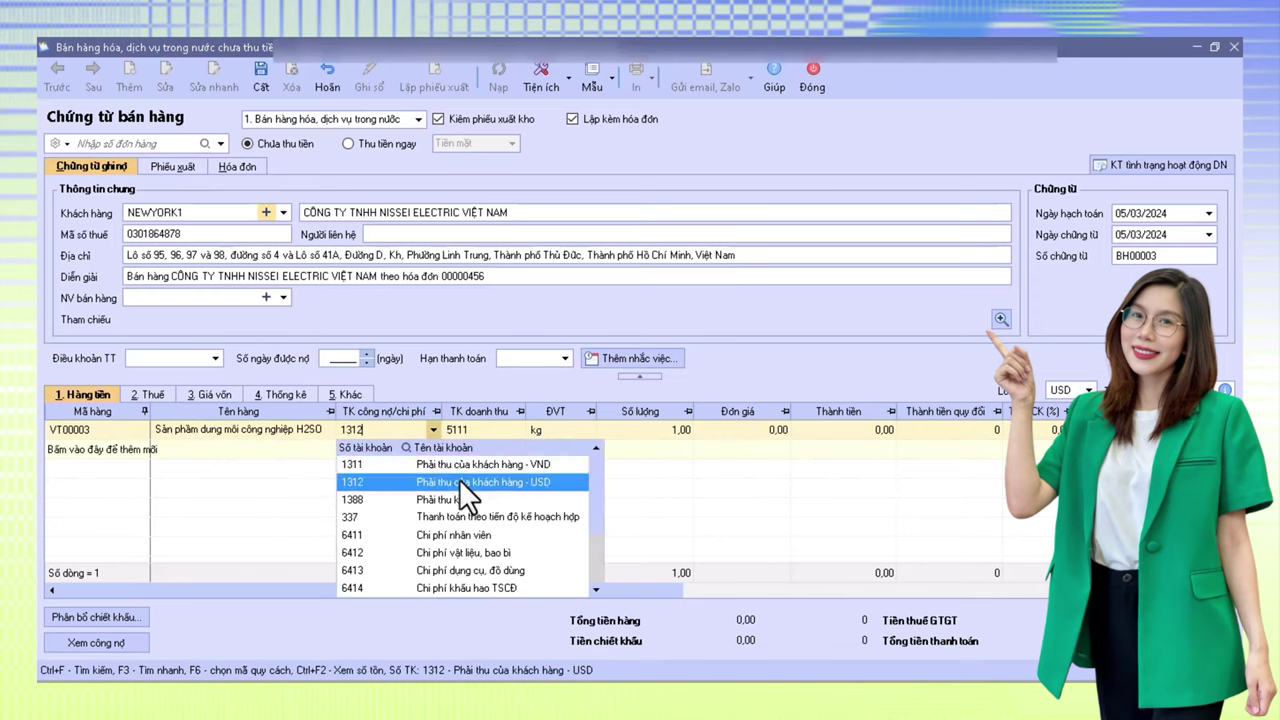
click(459, 482)
click(490, 432)
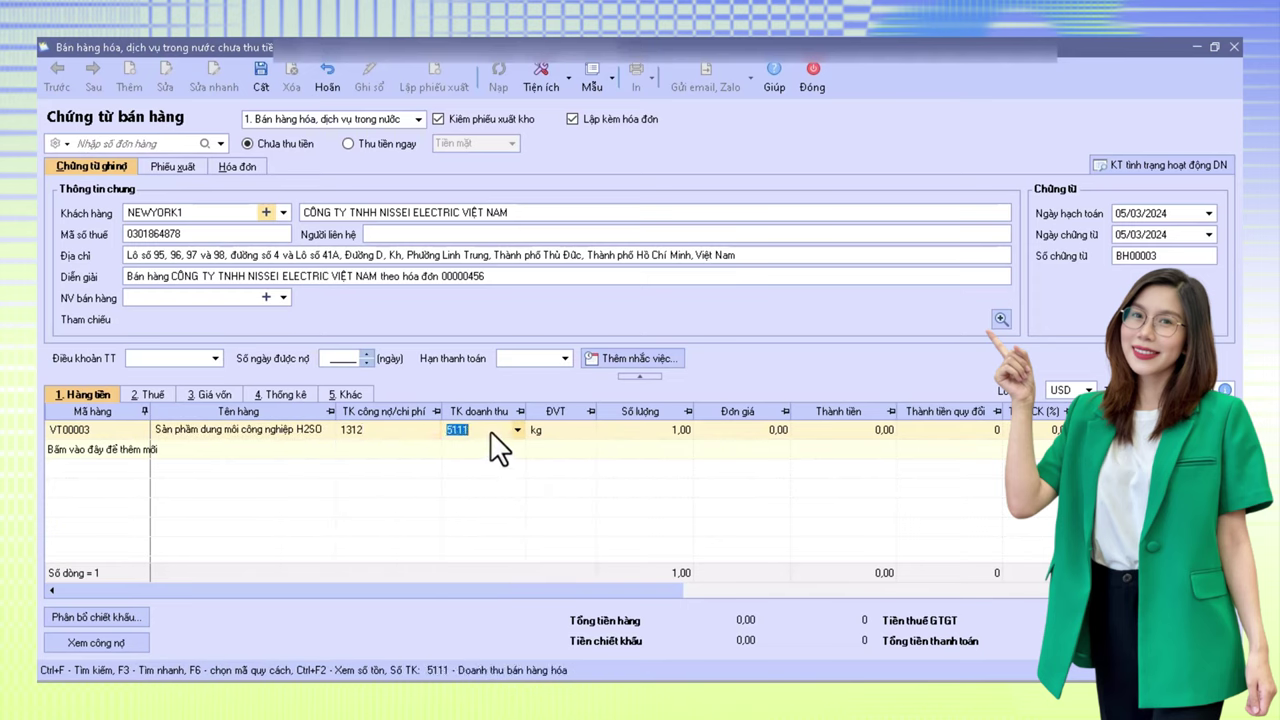
click(545, 432)
- Bill 25,000 kg at 2.50 USD, totalling 62,500 USD, and view the VAT details
click(631, 430)
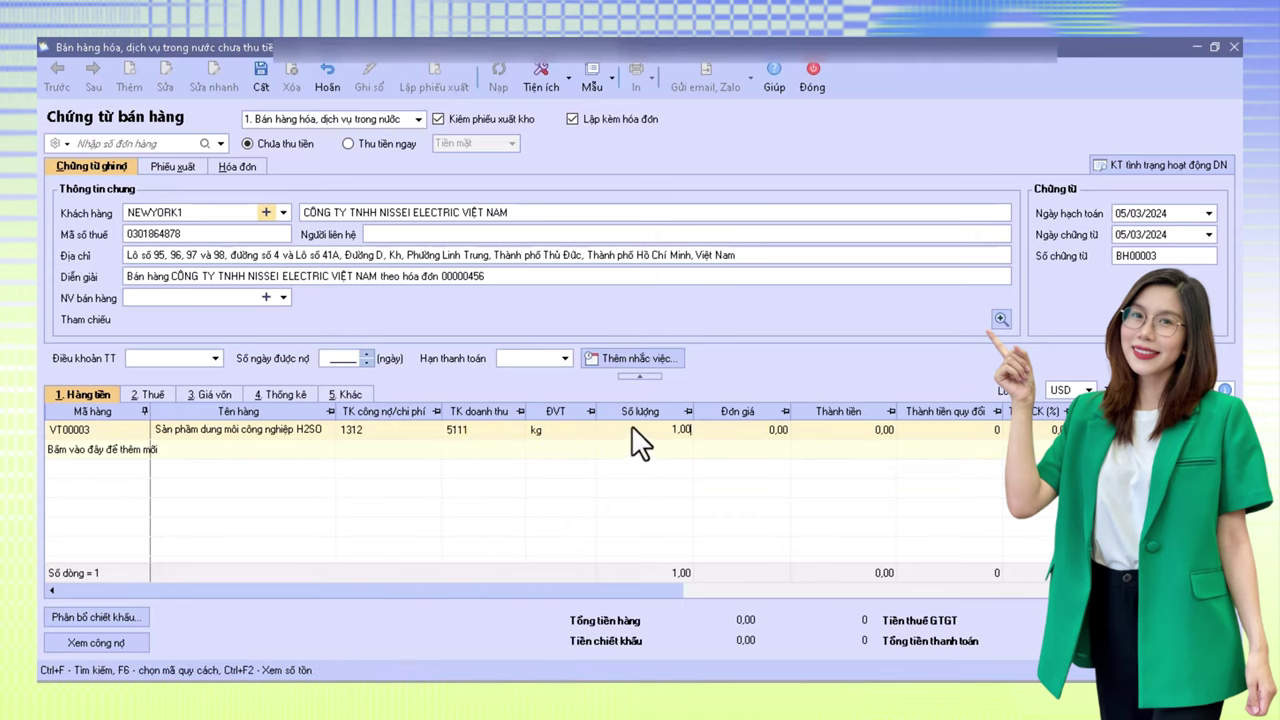
double_click(631, 430)
text(25000)
key(Tab)
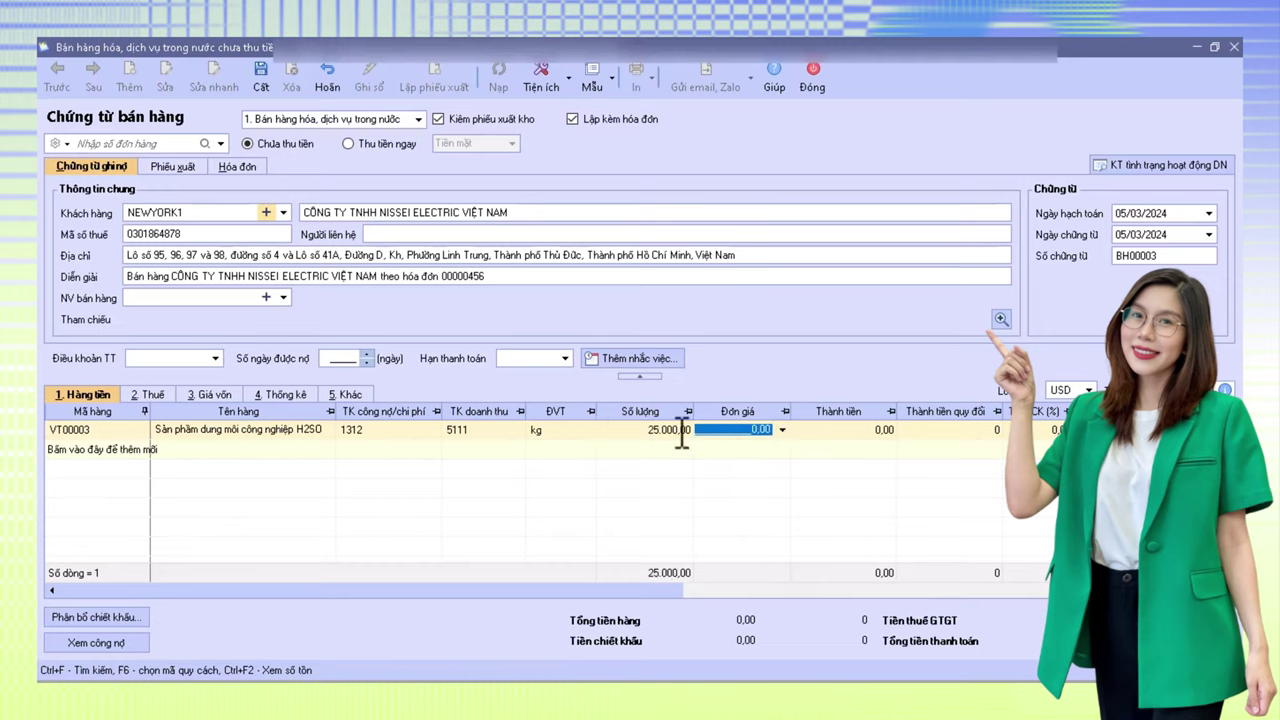
text(2,5)
key(Tab)
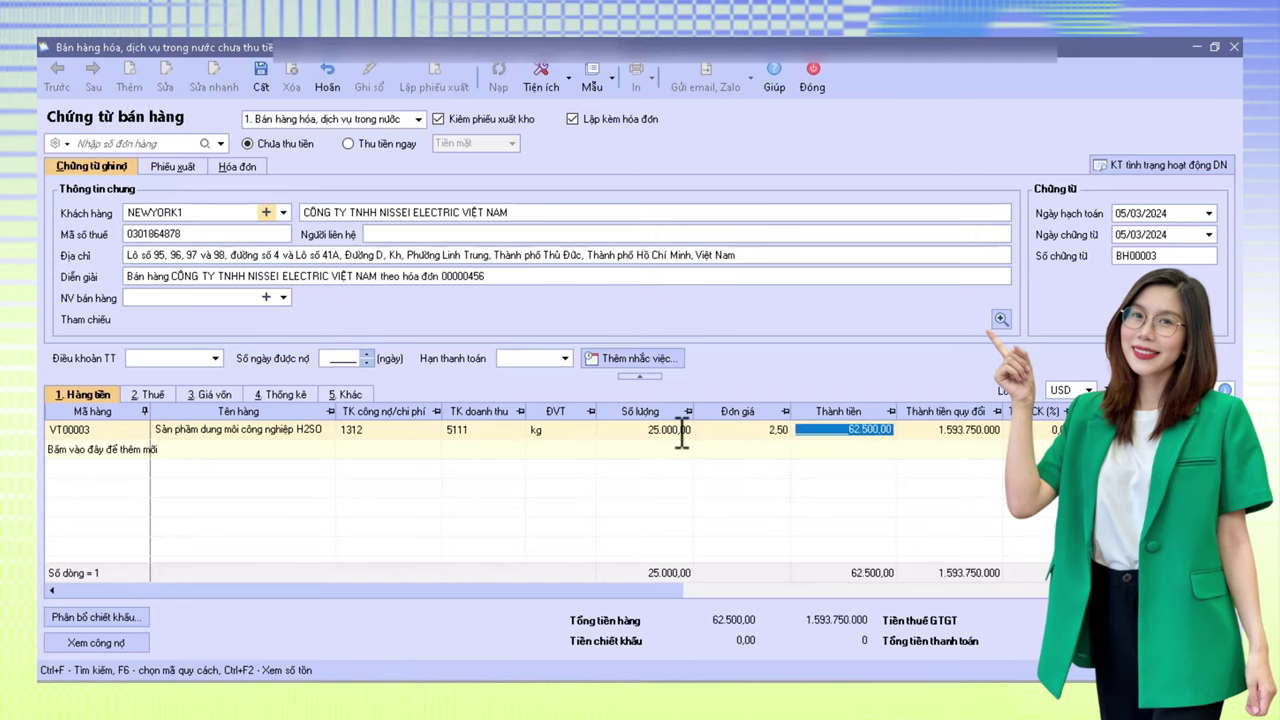
drag(652, 597, 1050, 590)
click(150, 396)
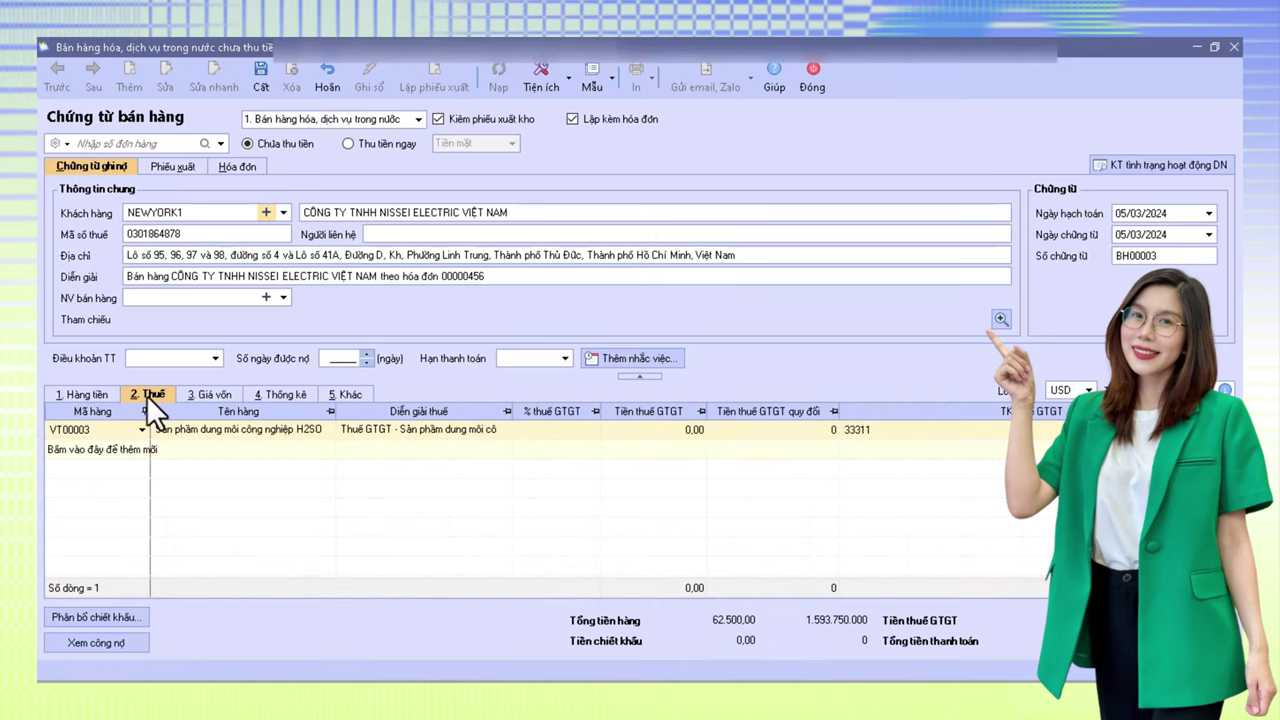
- Set the H2SO4 line's VAT rate to KCT (not subject to VAT)
click(592, 430)
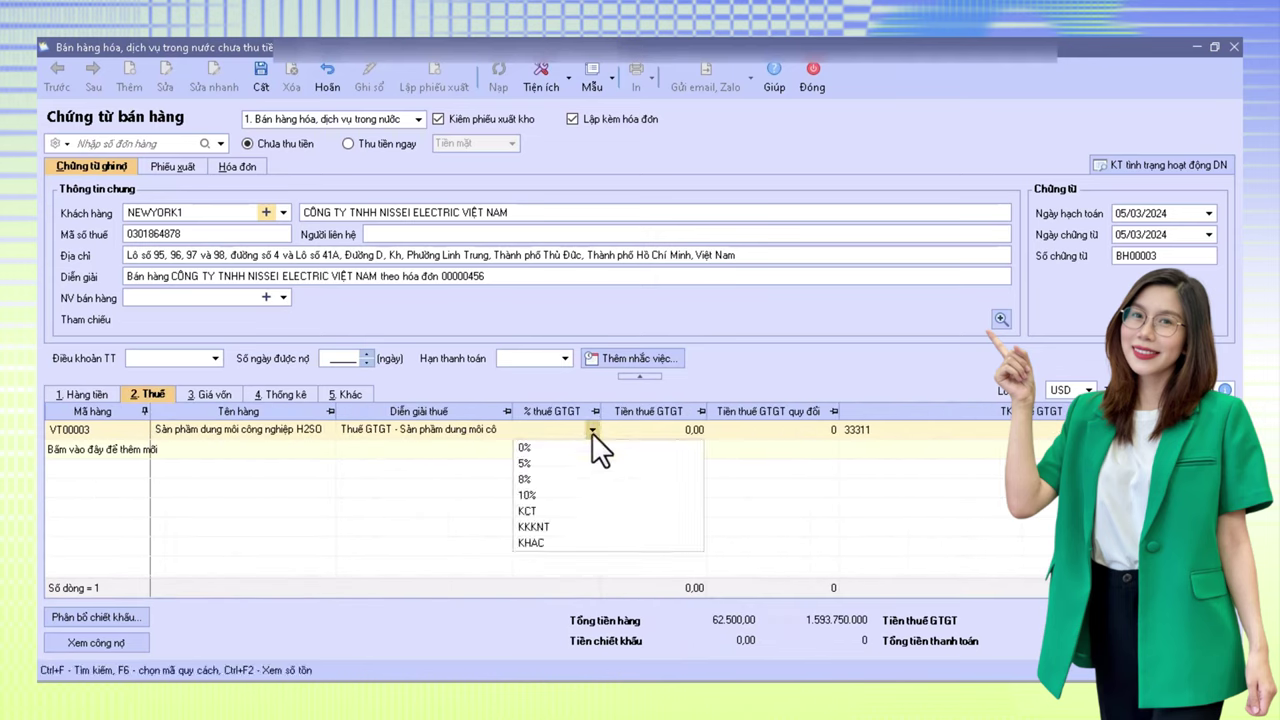
click(548, 504)
click(702, 434)
click(783, 426)
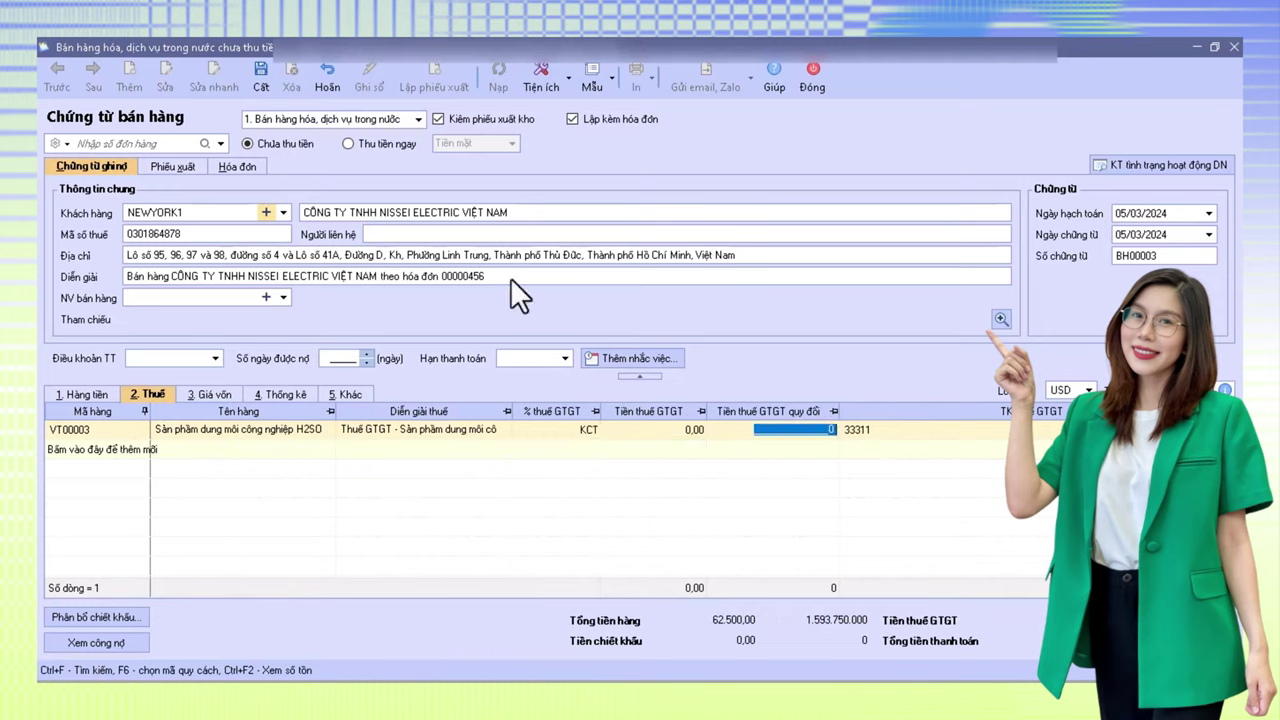
- Enter invoice number 00000456 on the Hóa đơn tab and save the sales voucher
click(240, 167)
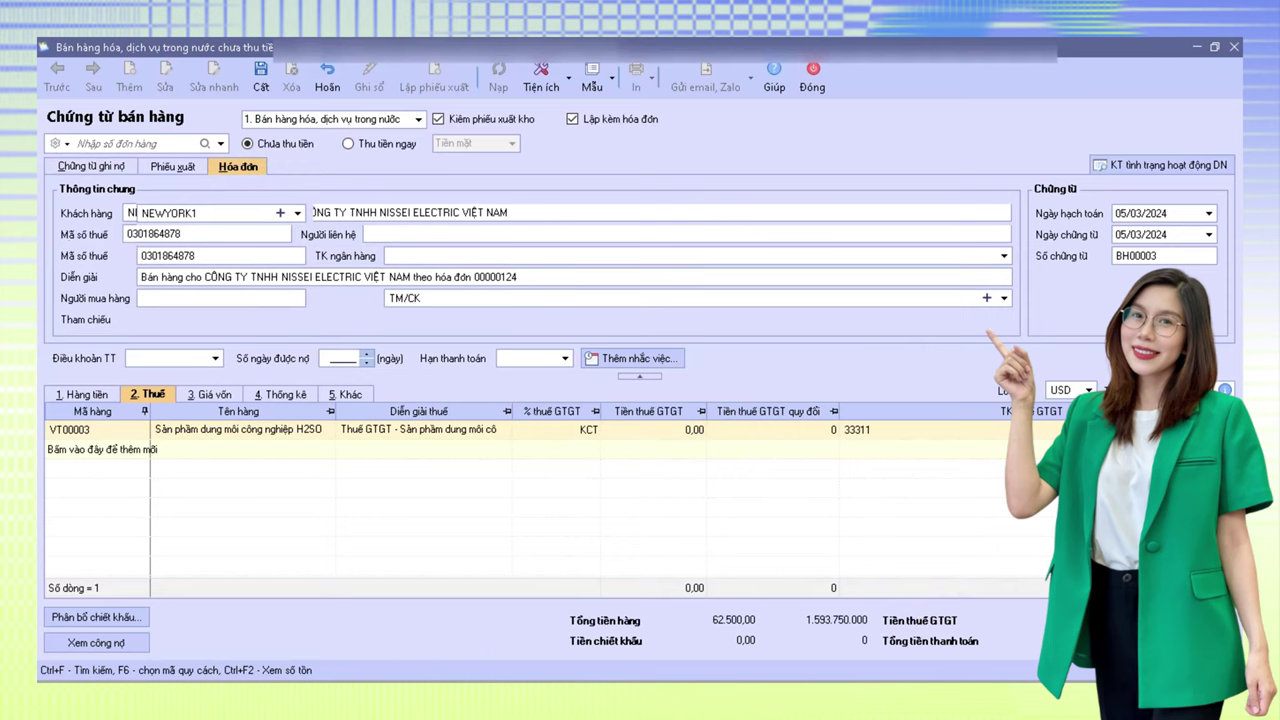
click(1180, 255)
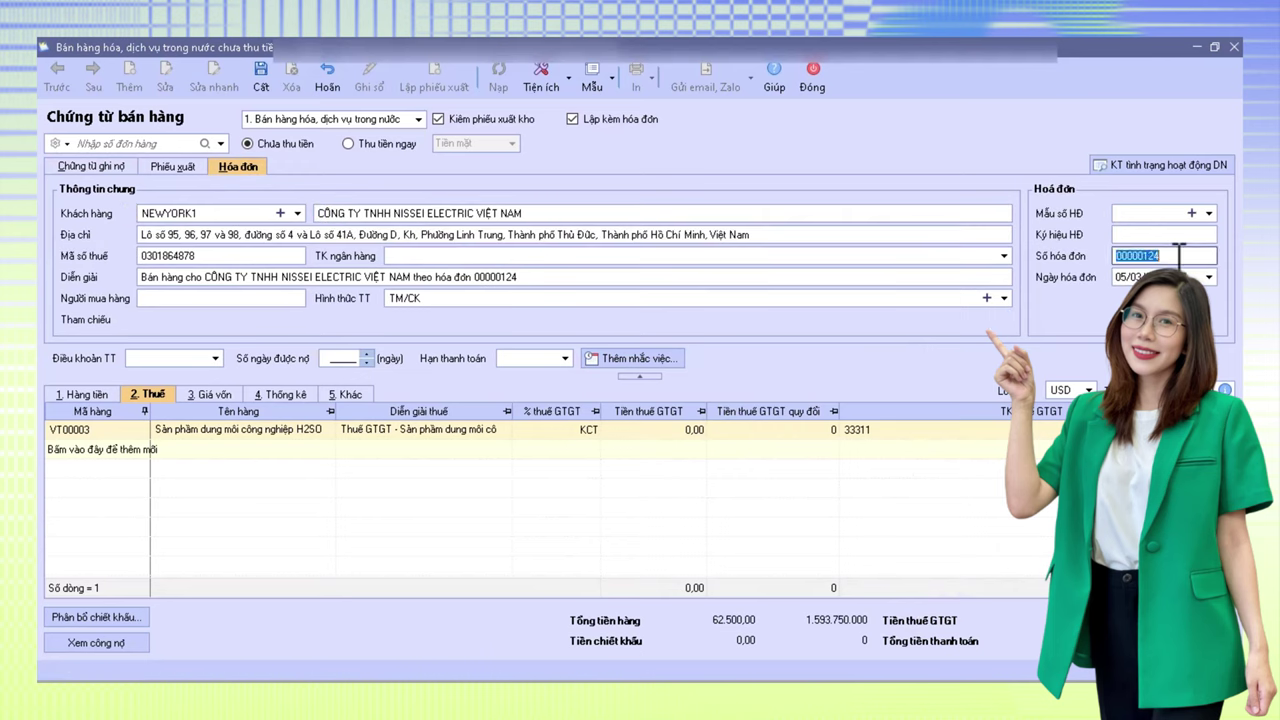
text(00000456)
key(Tab)
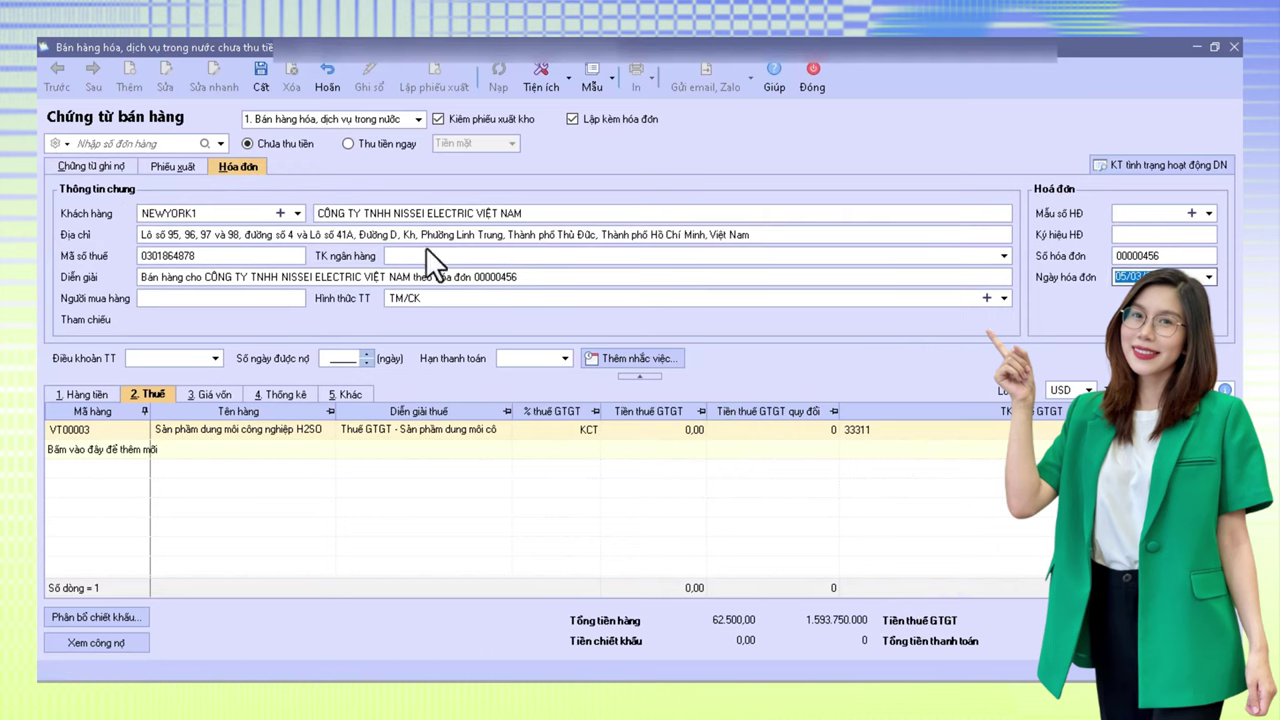
click(263, 74)
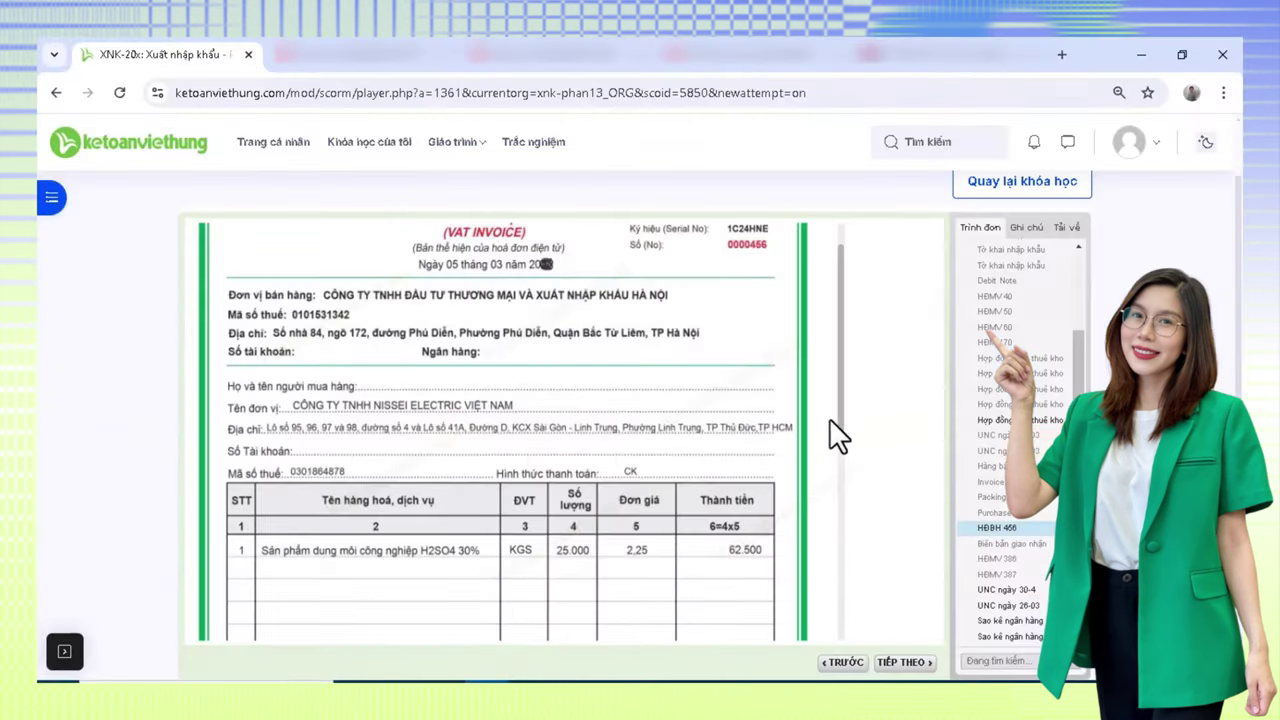
- Open the 'UNC ngày 30-4' credit note and view the Set4 06UNC Báo Có sheet in Excel
mouse_move(837, 434)
mouse_down()
mouse_move(846, 409)
mouse_move(838, 577)
mouse_up()
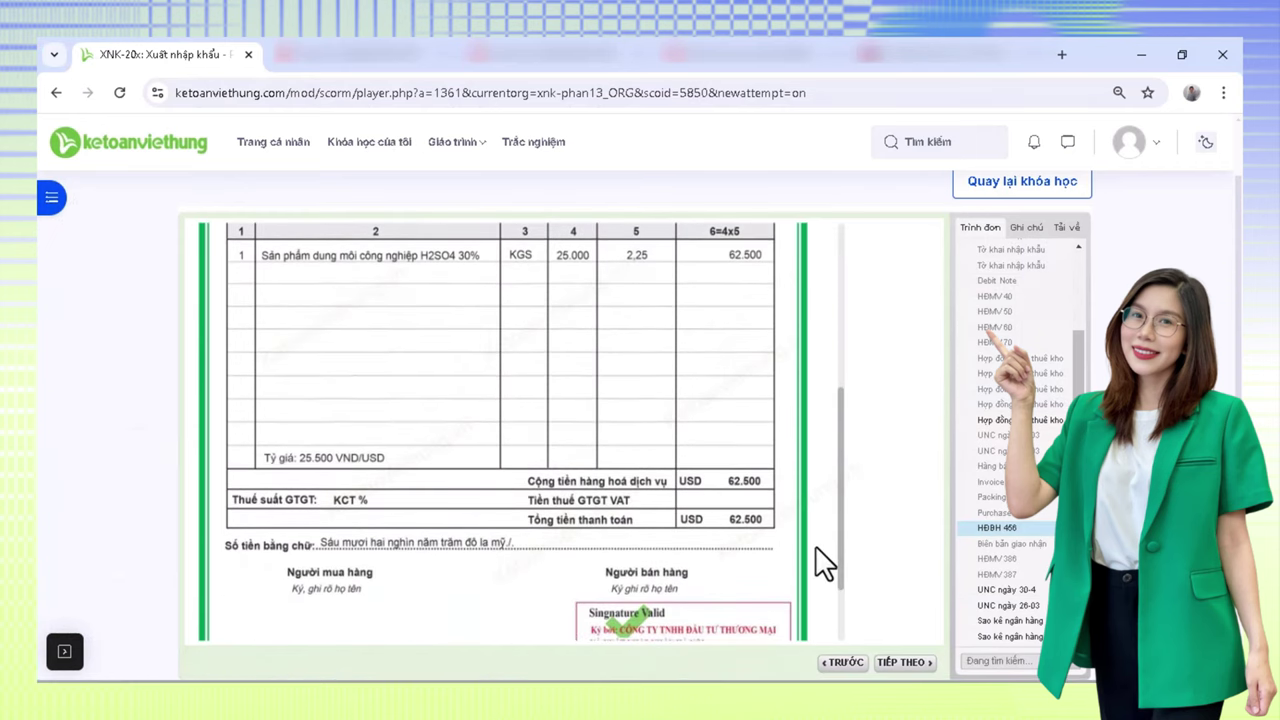
click(1008, 590)
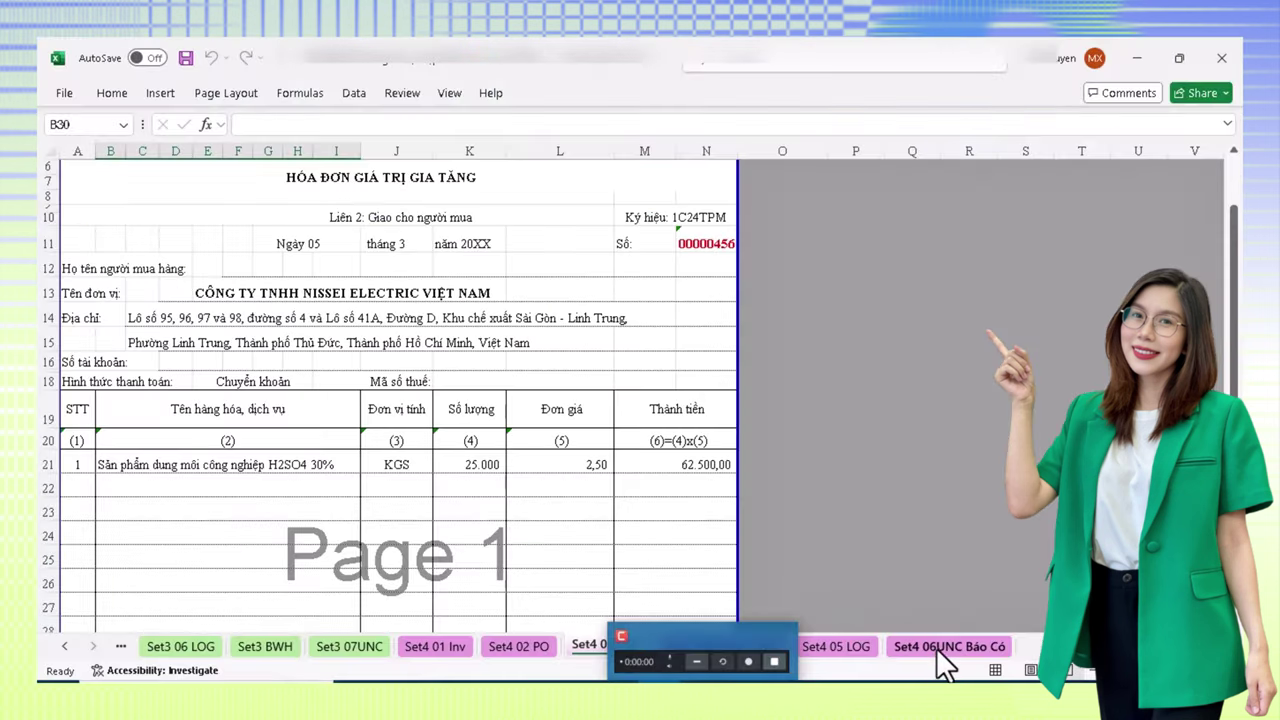
click(936, 647)
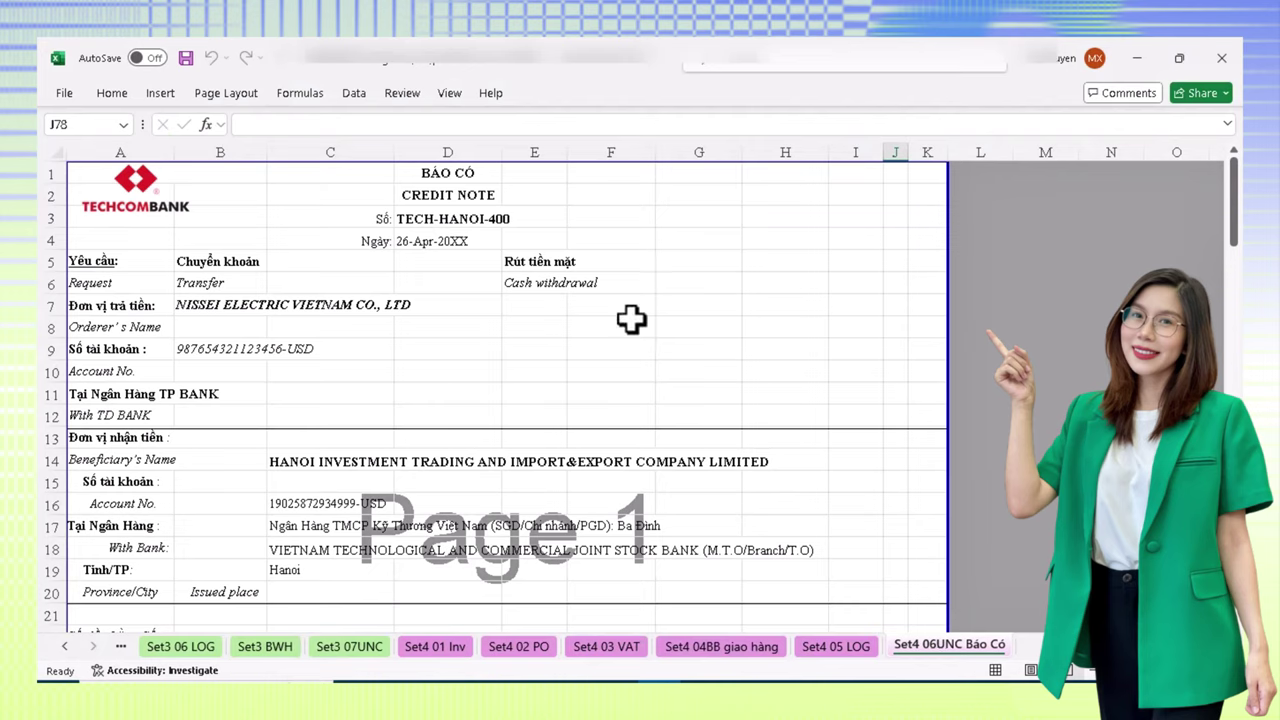
- Check the 26-Apr-20XX date in D4 and find the USD (50,100) transfer buying rate 25,140
click(516, 327)
click(430, 260)
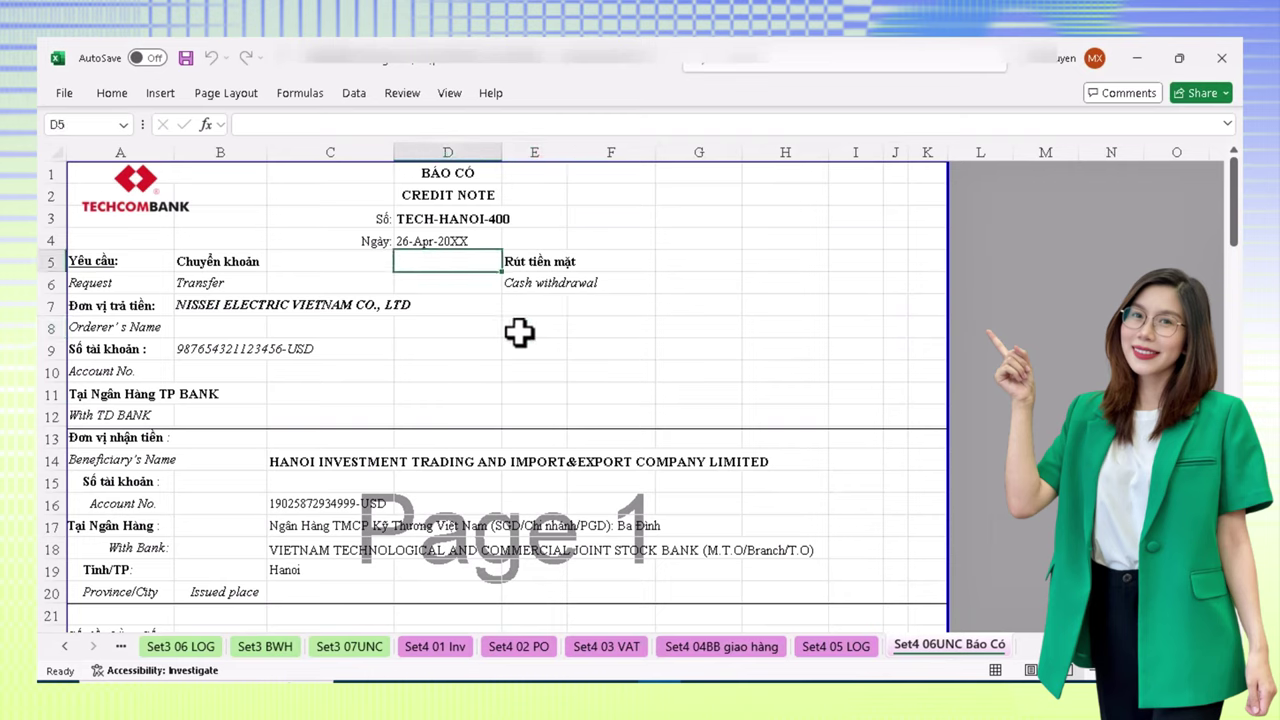
click(442, 240)
scroll(557, 381, down, 4)
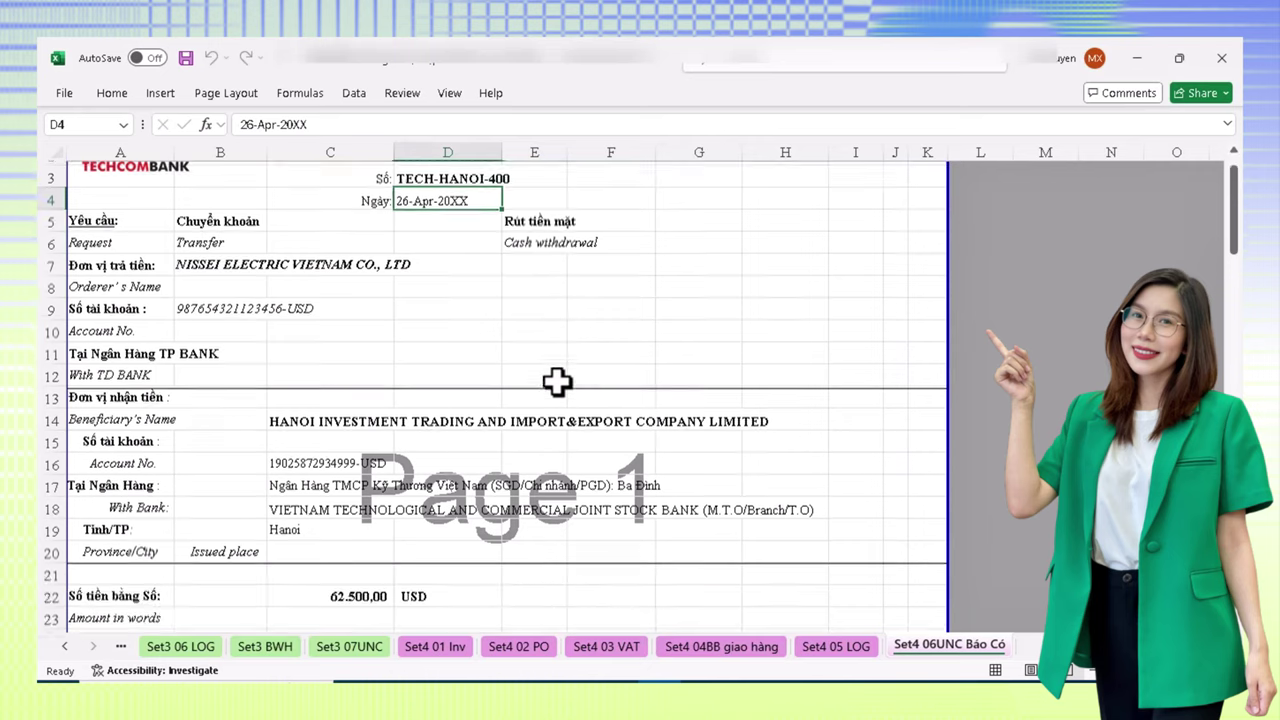
scroll(557, 381, up, 4)
scroll(557, 380, down, 2)
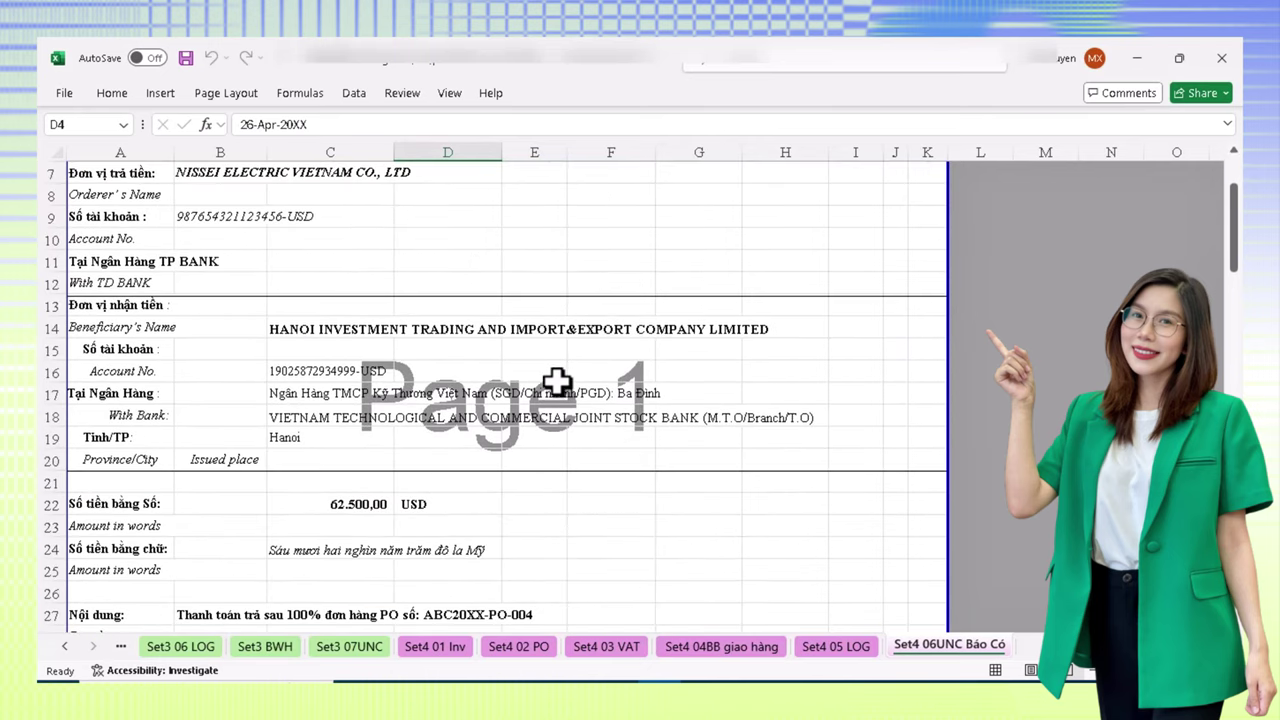
scroll(552, 452, down, 16)
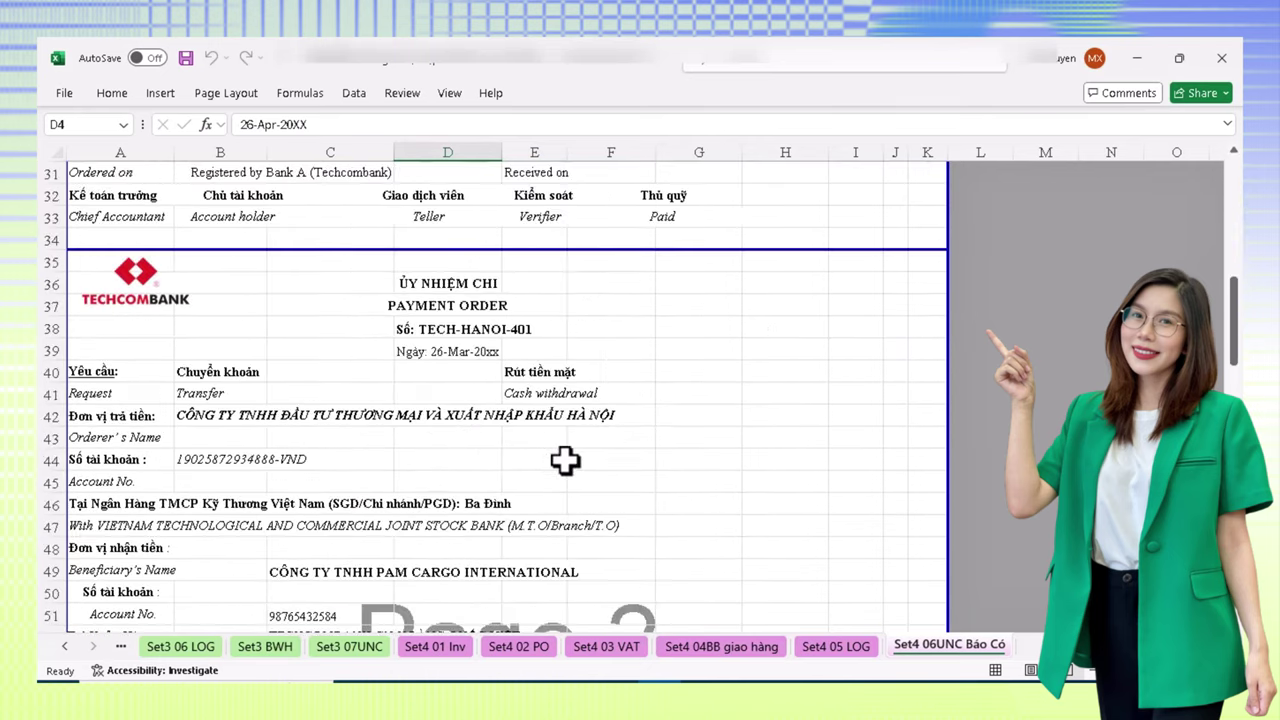
scroll(566, 461, down, 6)
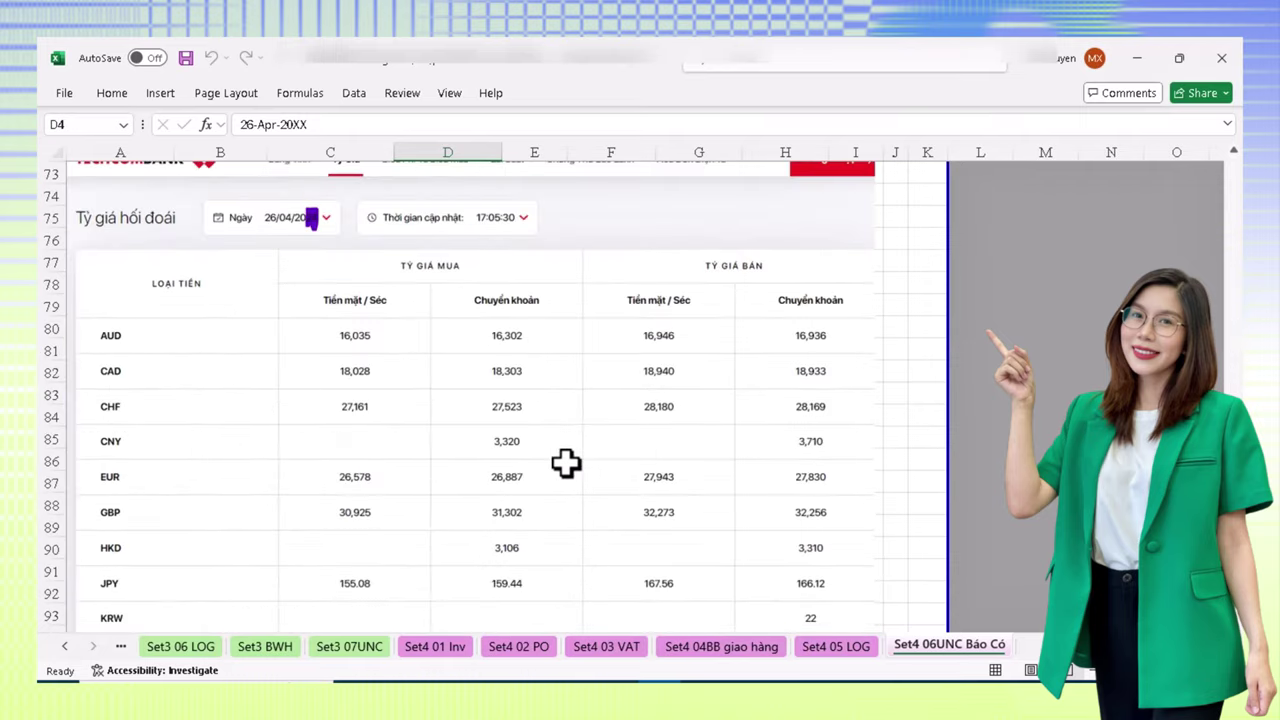
scroll(566, 461, down, 6)
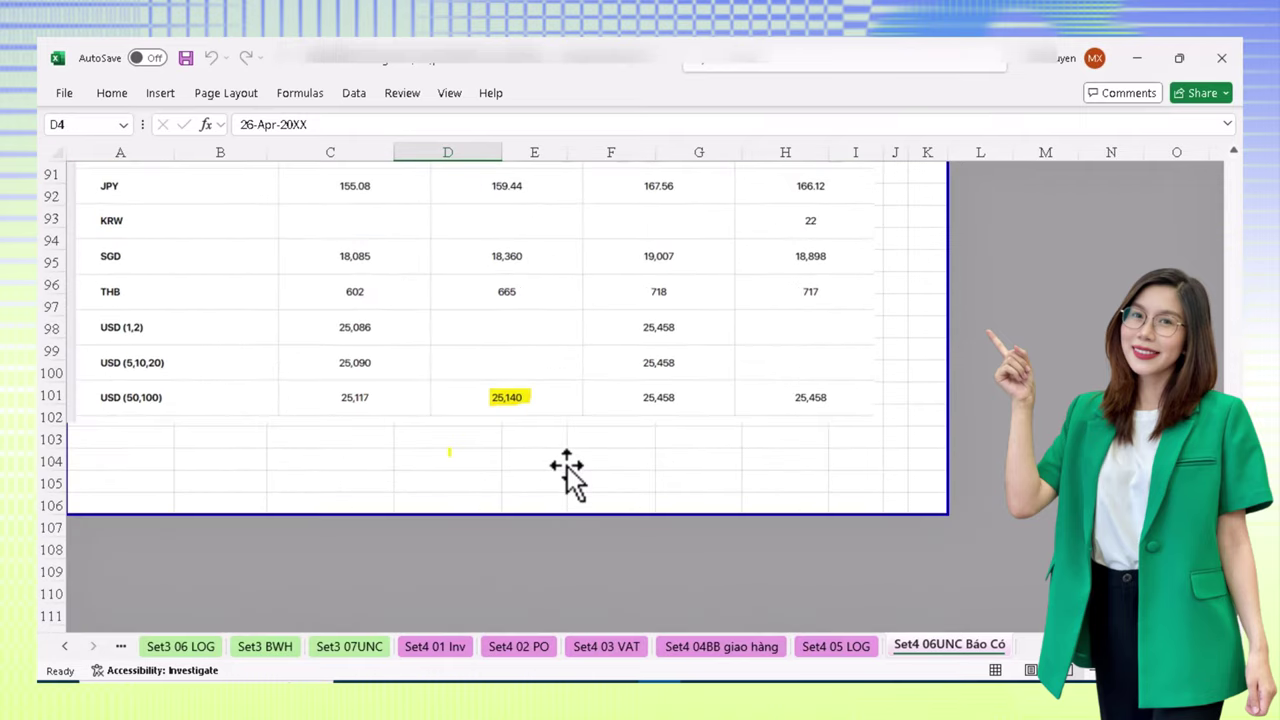
scroll(540, 430, up, 4)
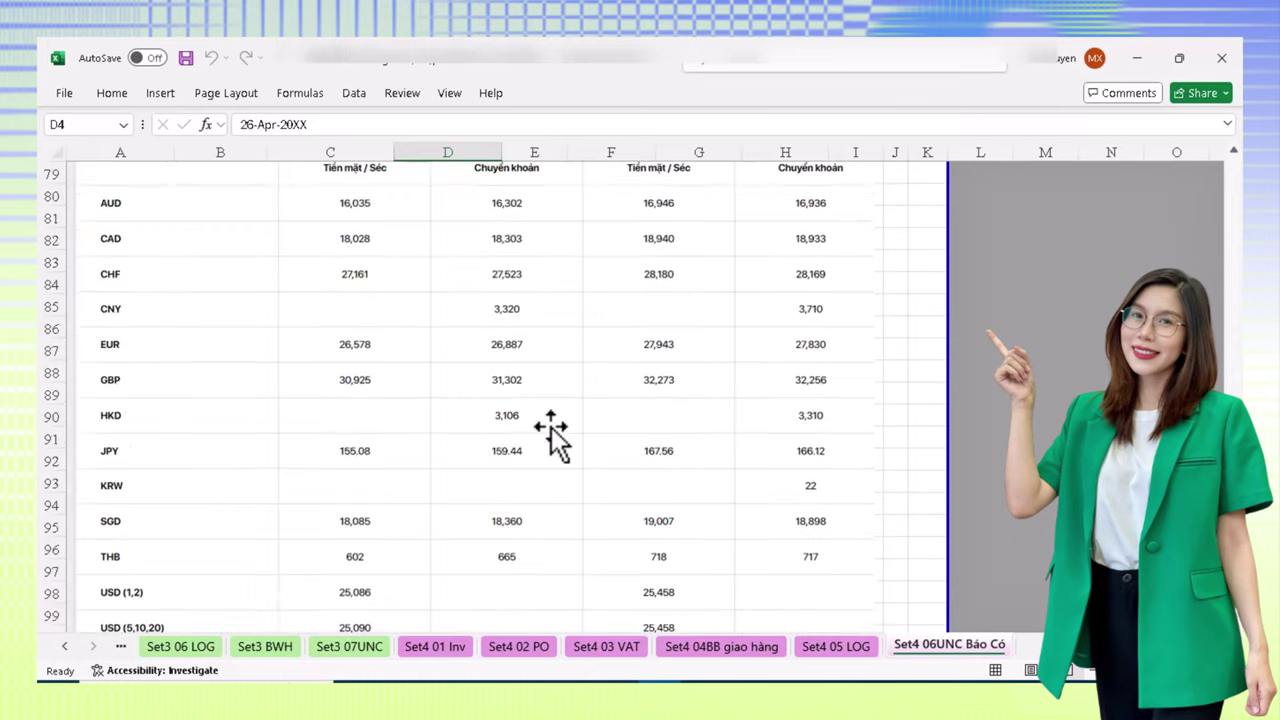
scroll(551, 432, up, 2)
scroll(551, 432, down, 4)
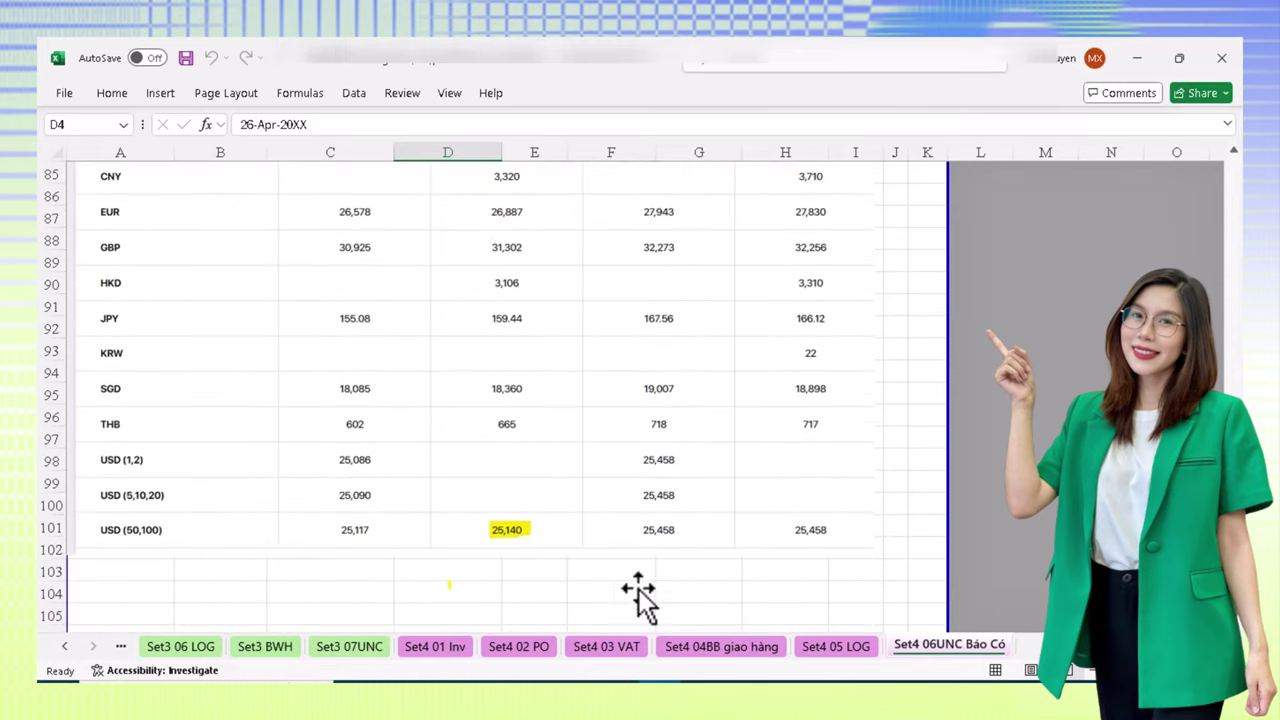
- Close voucher BH00003 and start a Thu tiền khách hàng receipt in USD, ready for a new rate
click(706, 634)
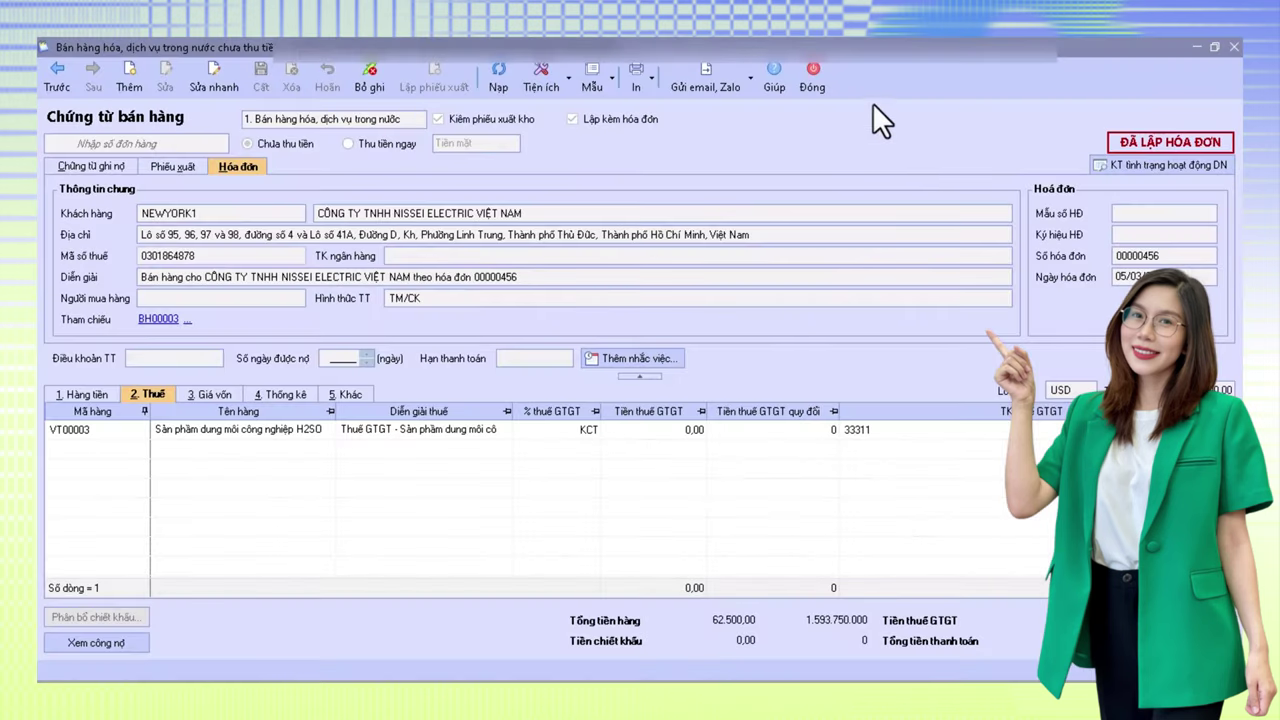
click(812, 80)
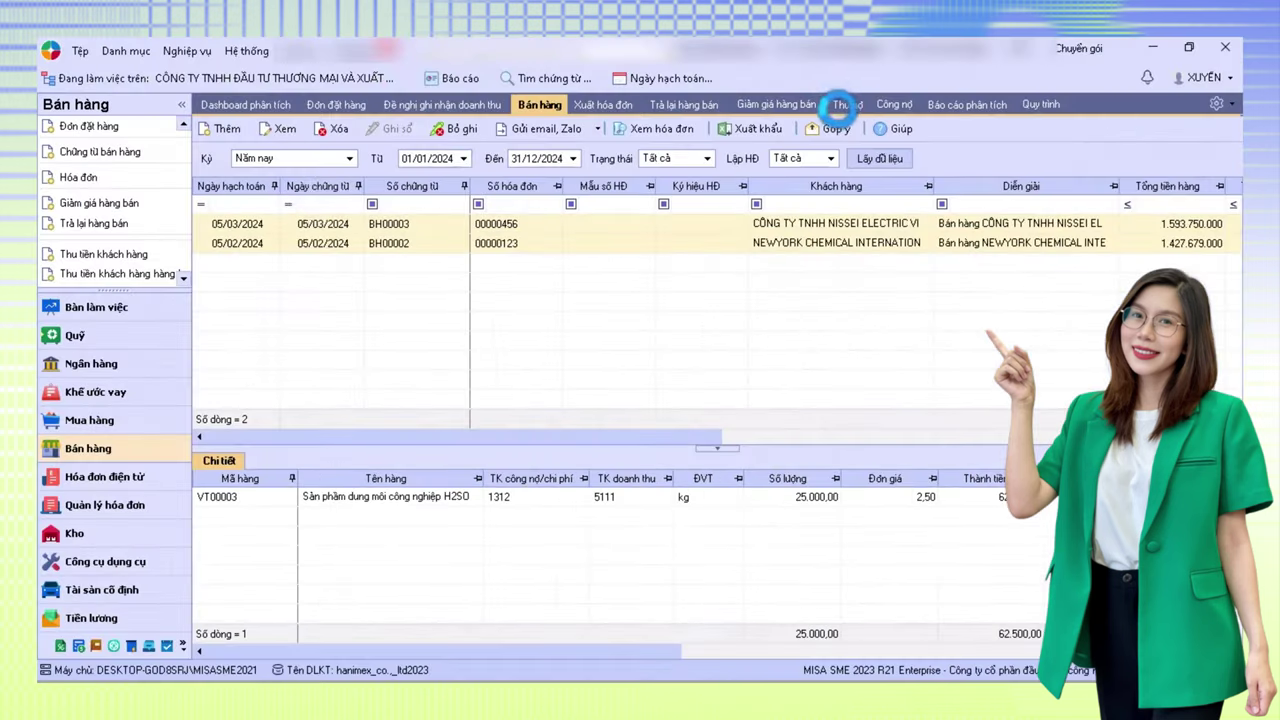
click(100, 366)
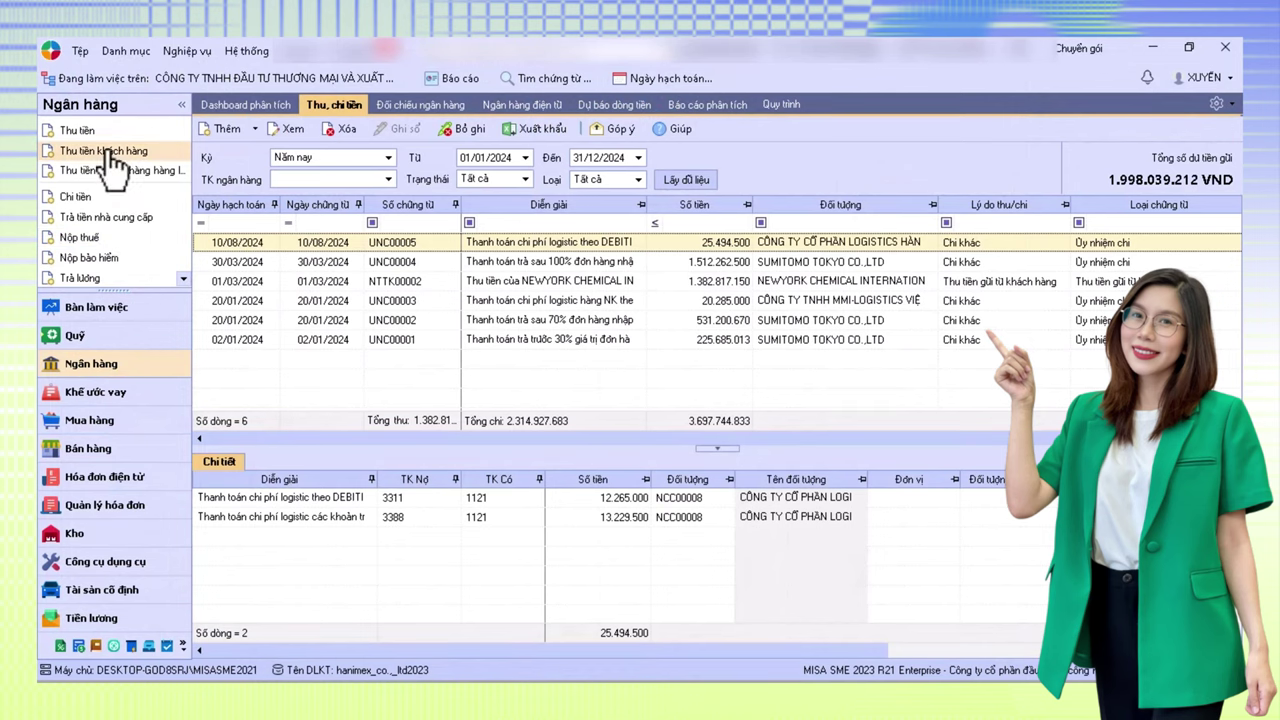
click(113, 153)
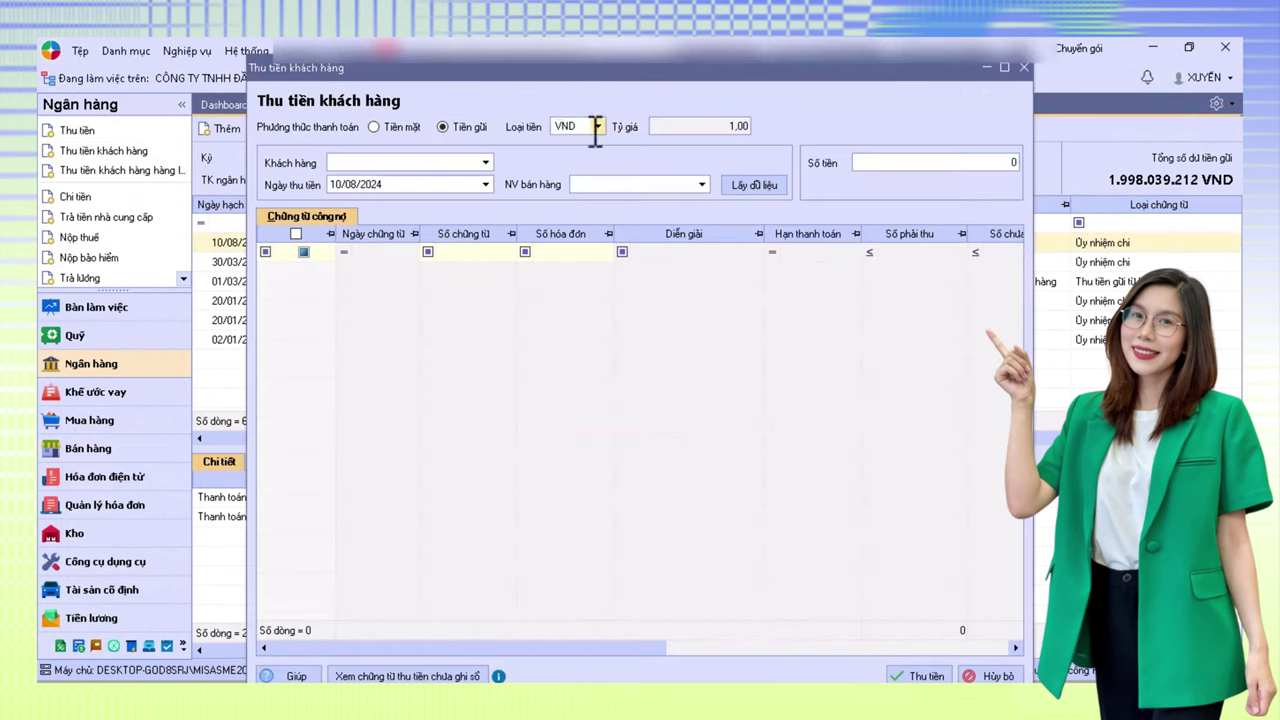
click(590, 129)
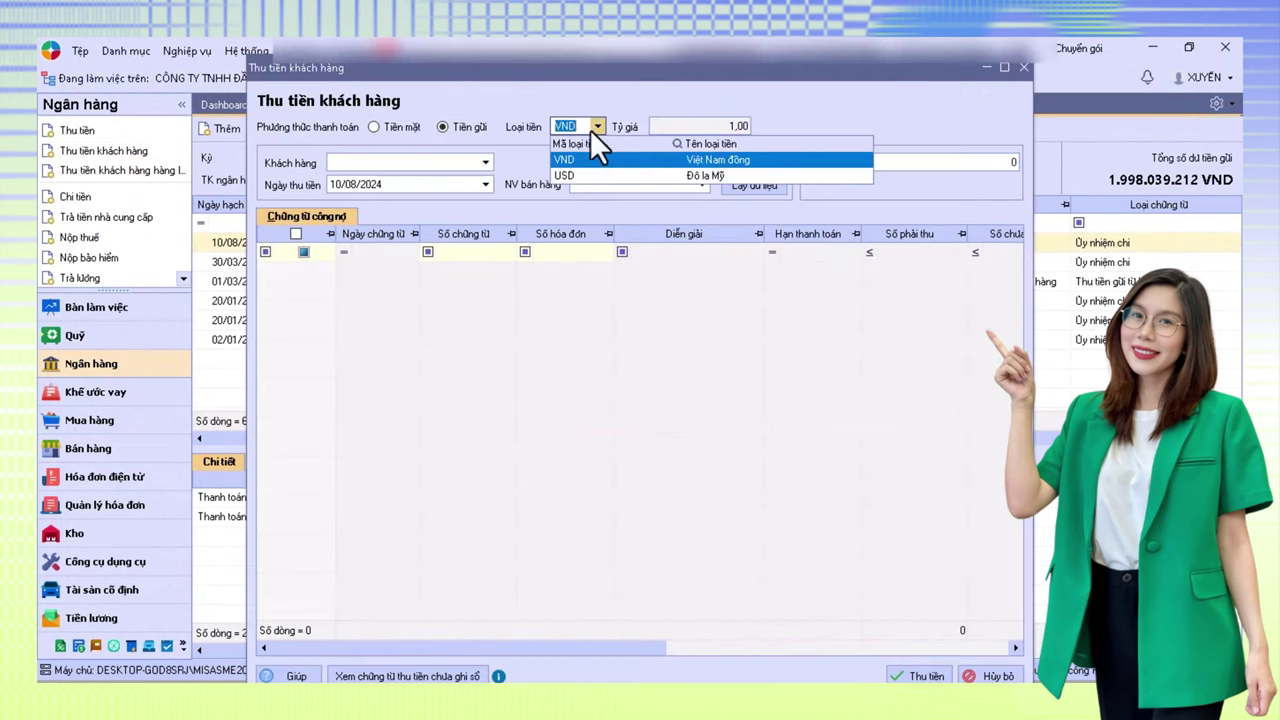
click(587, 175)
click(700, 126)
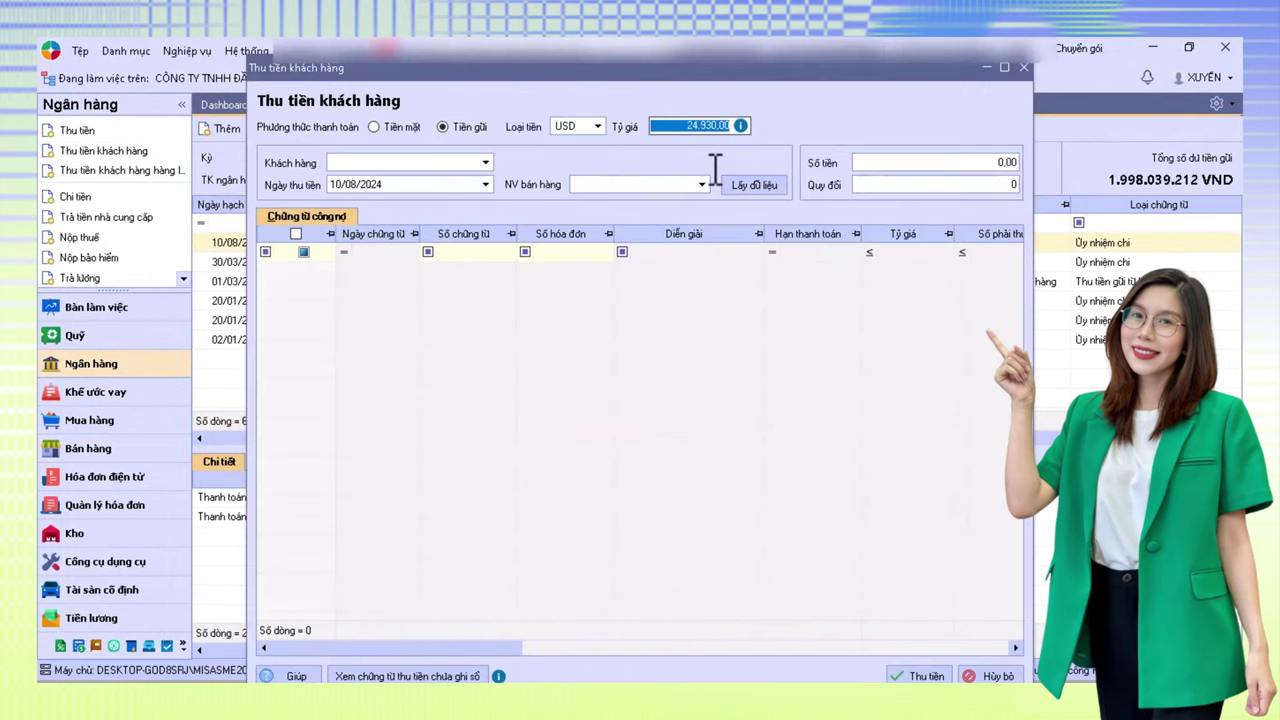
click(1004, 68)
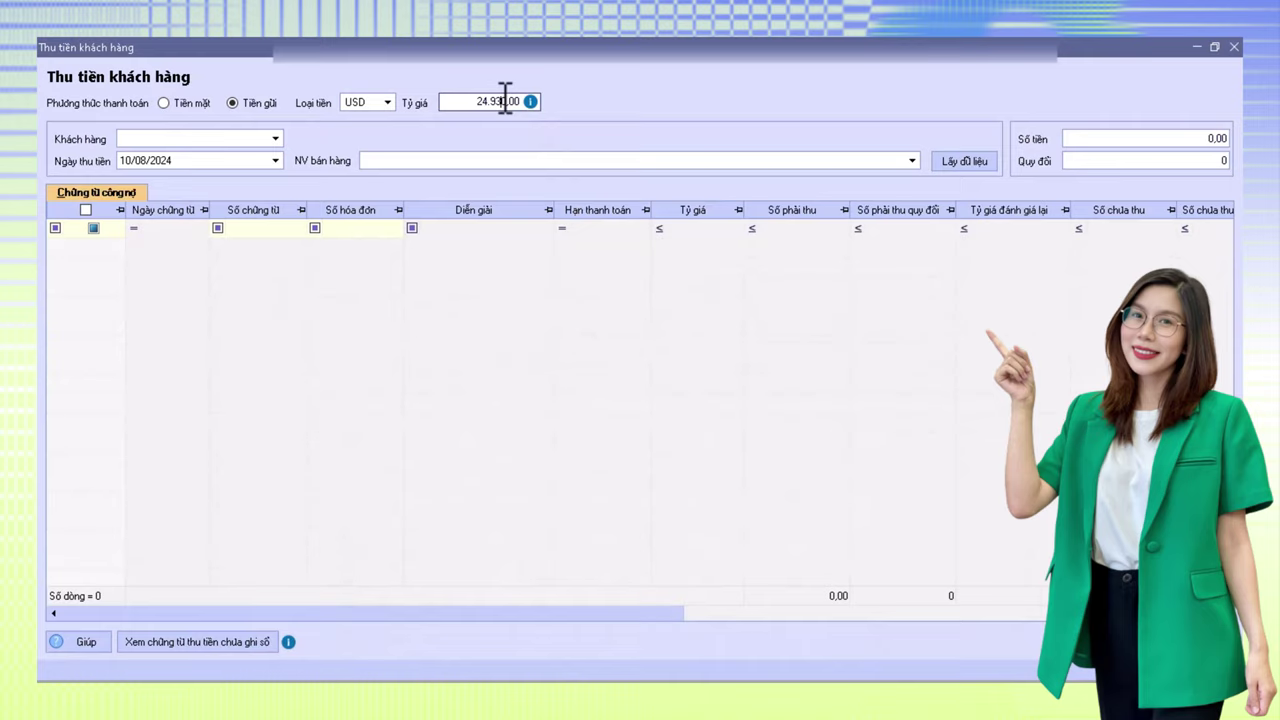
- Confirm the 25,140 exchange rate and a received amount of 62,500 USD
key(Tab)
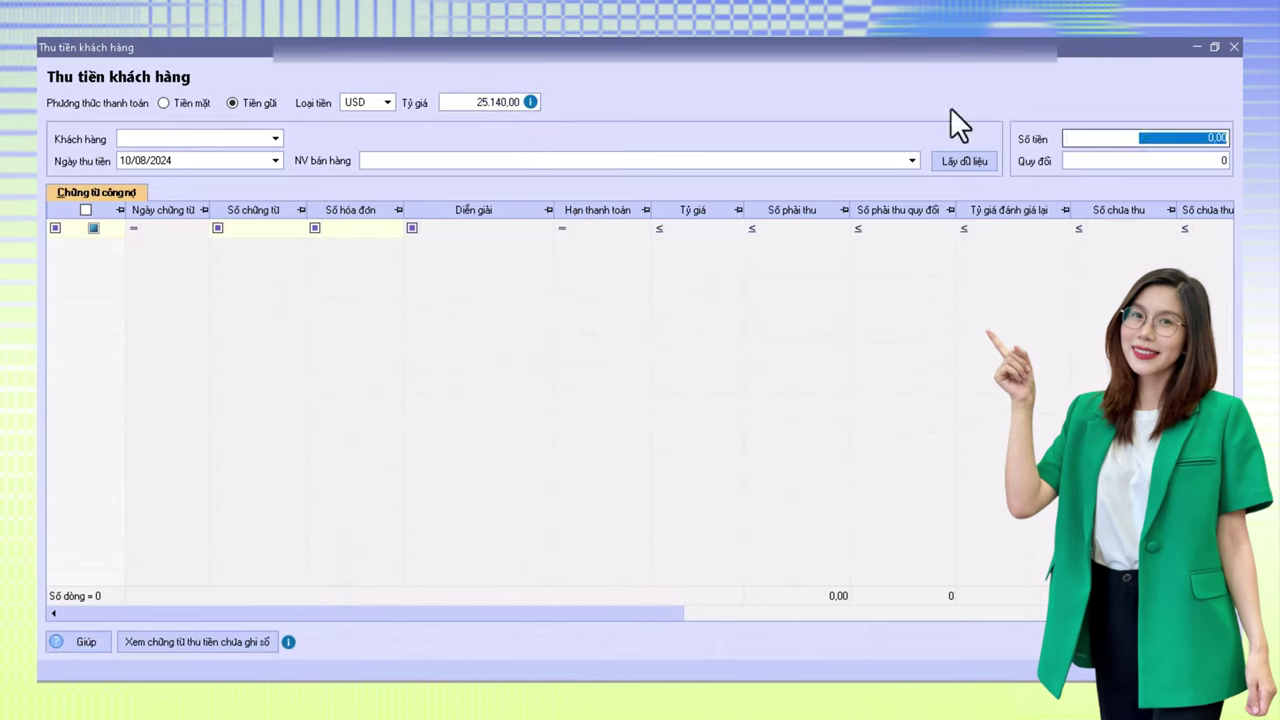
text(62.50)
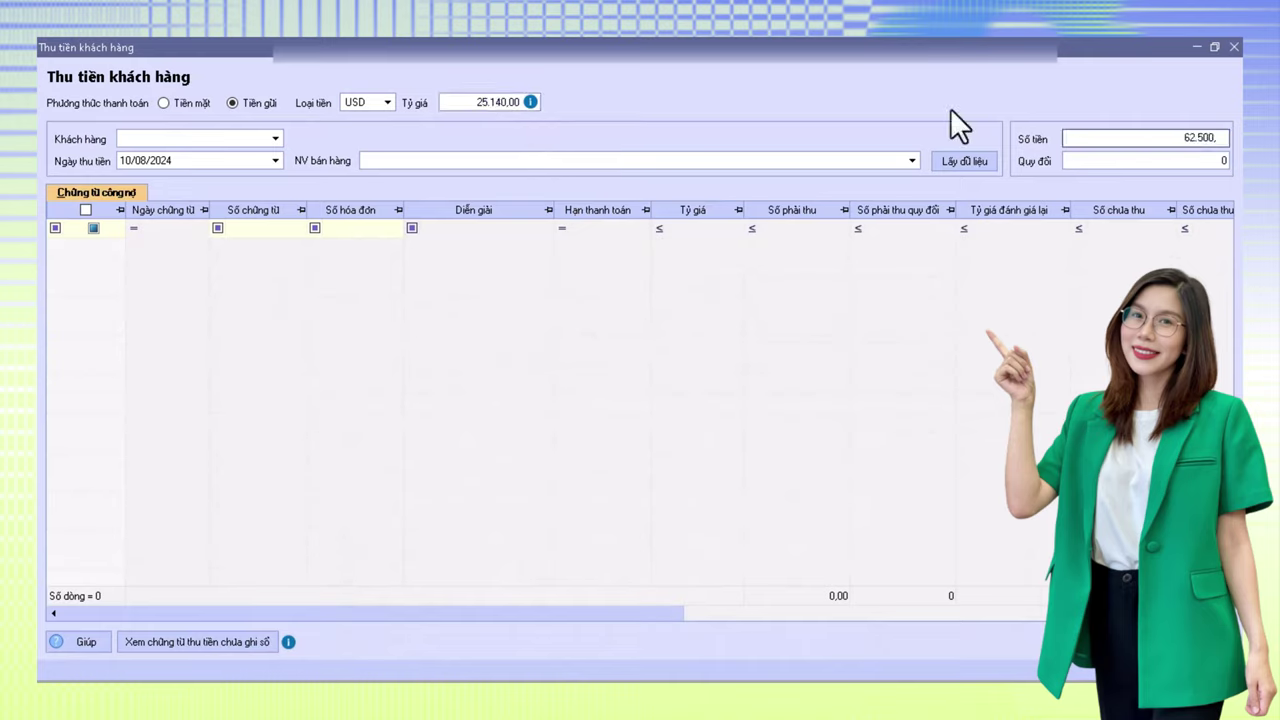
key(Tab)
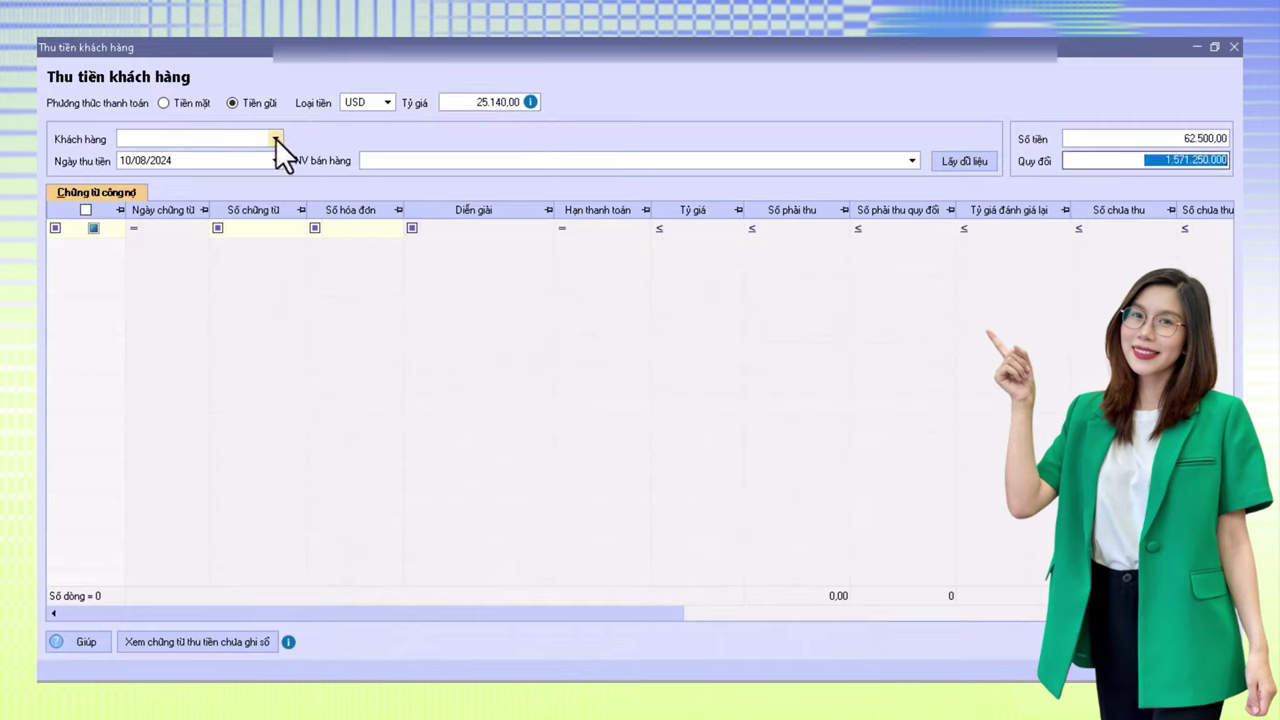
- Choose customer NEWYORK1, set collection date 26/04/2024, and load the outstanding invoice 00000456
click(275, 137)
click(318, 188)
click(276, 159)
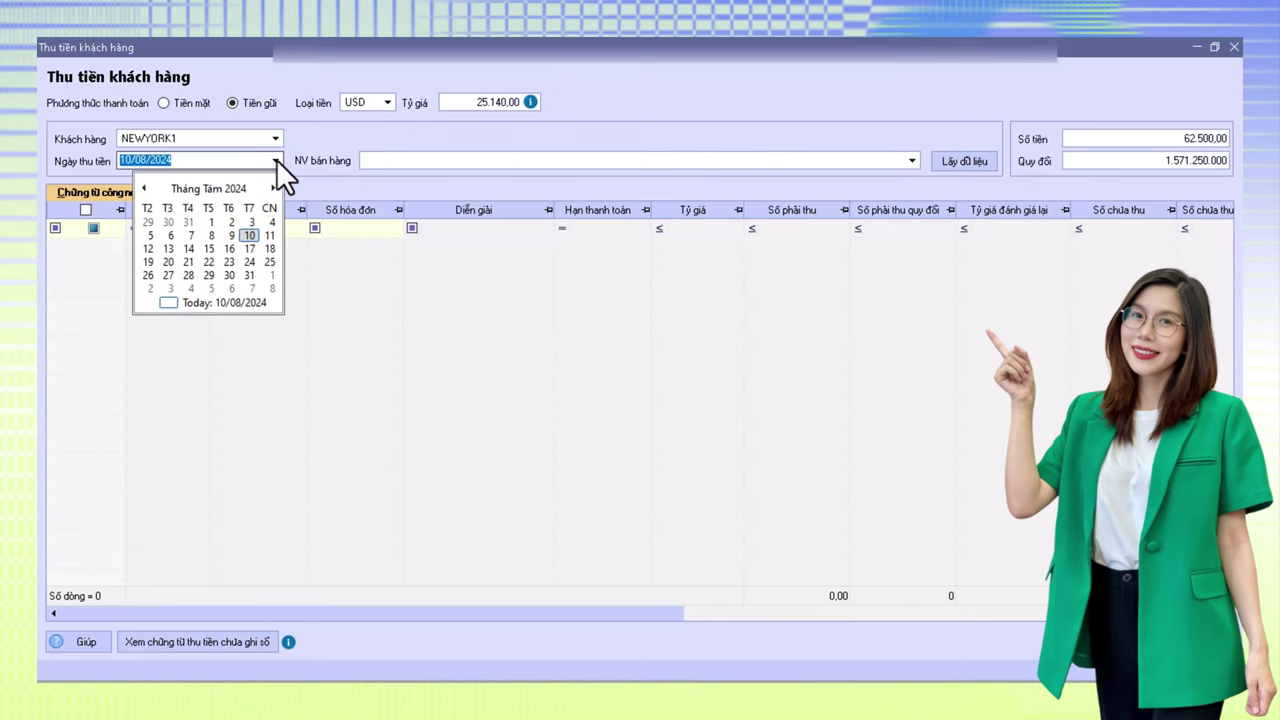
click(276, 159)
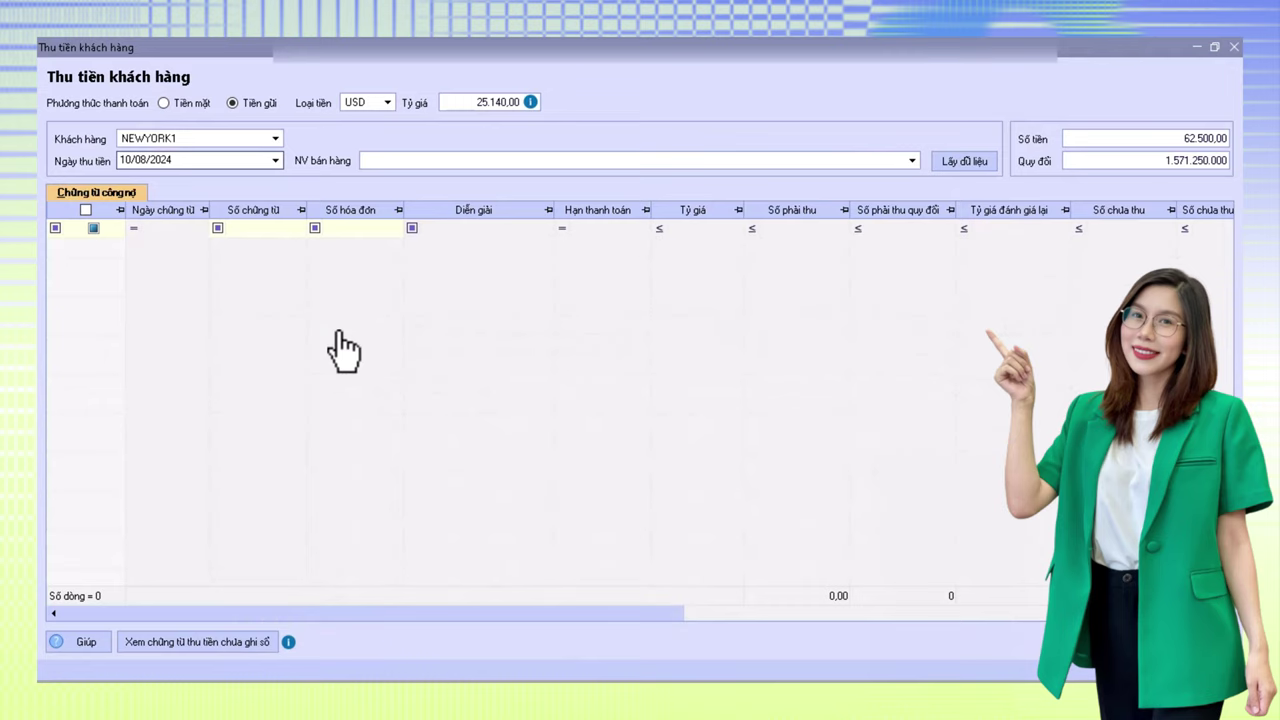
text(26/04/2024)
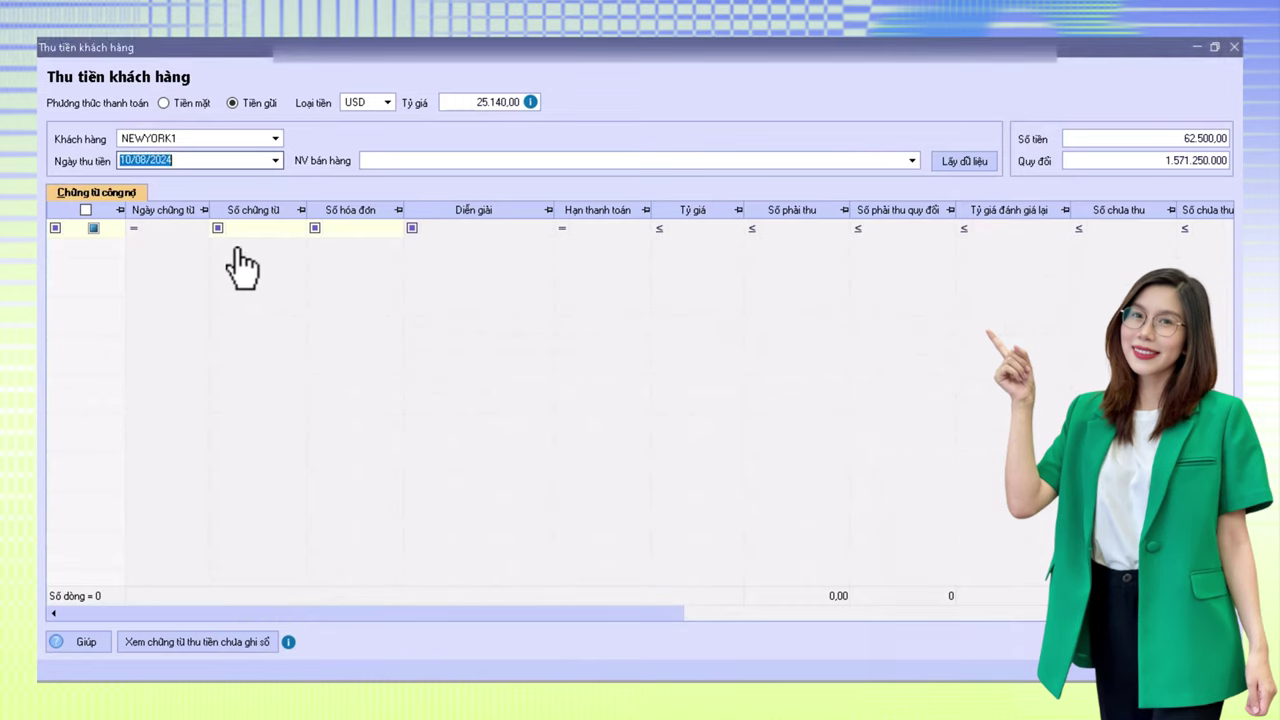
click(944, 160)
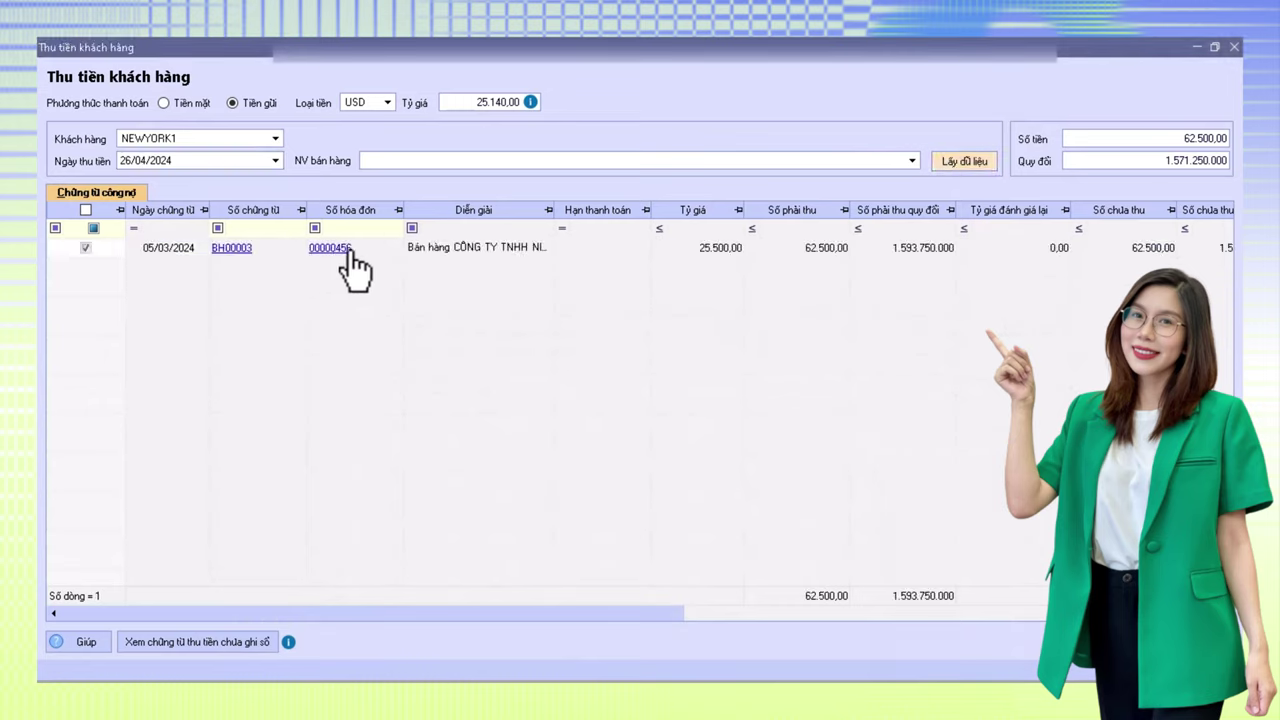
drag(479, 628, 853, 624)
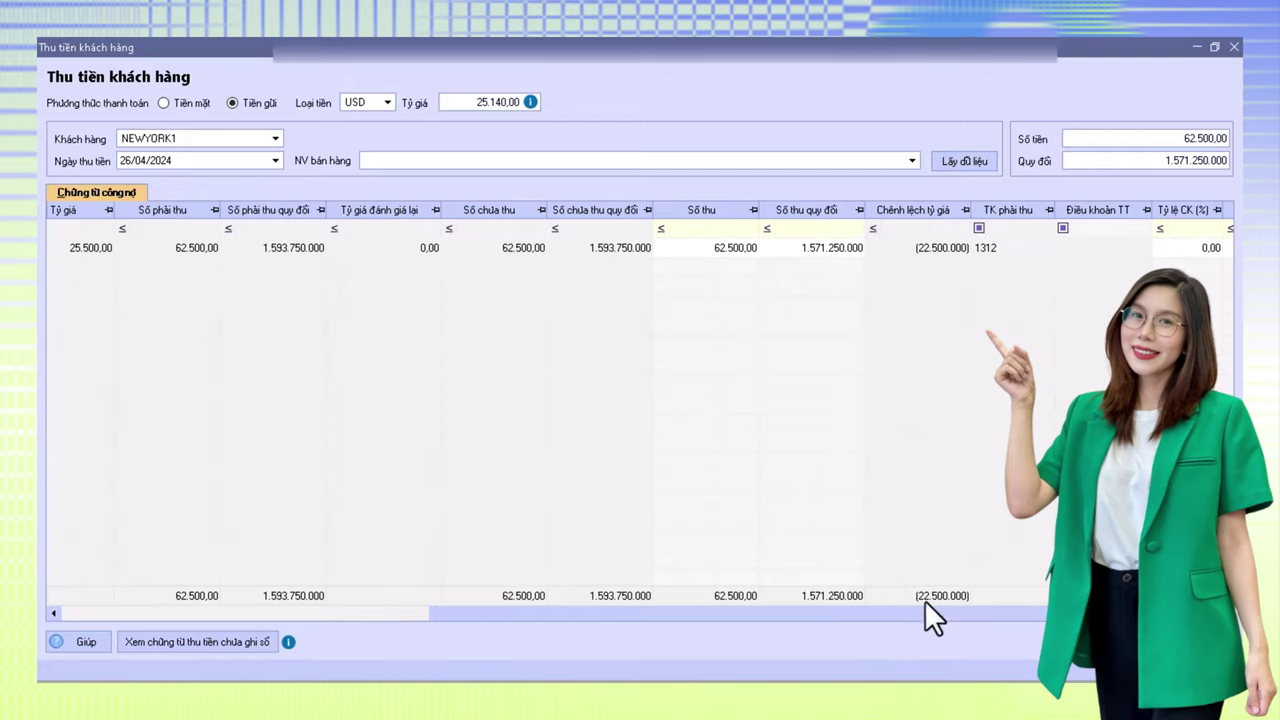
drag(980, 613, 1143, 613)
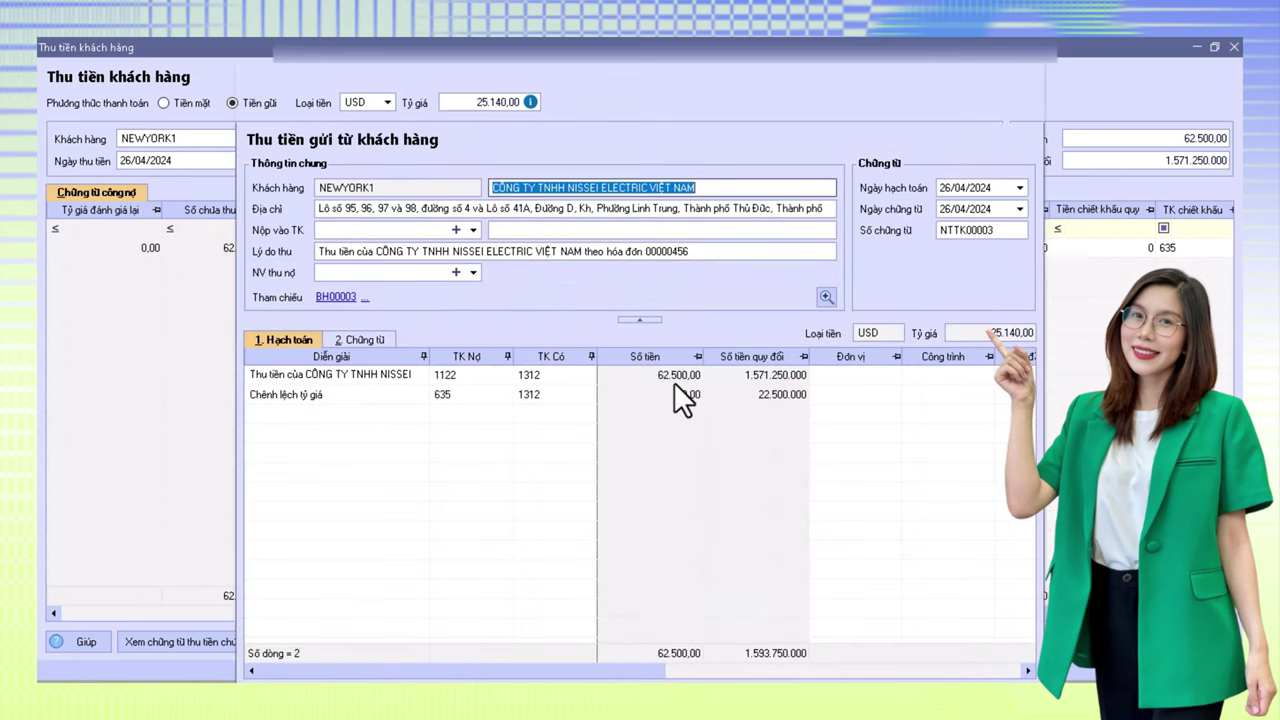
- Maximize receipt NTTK00003 and set its deposit account to the company's USD Techcombank account
click(1014, 66)
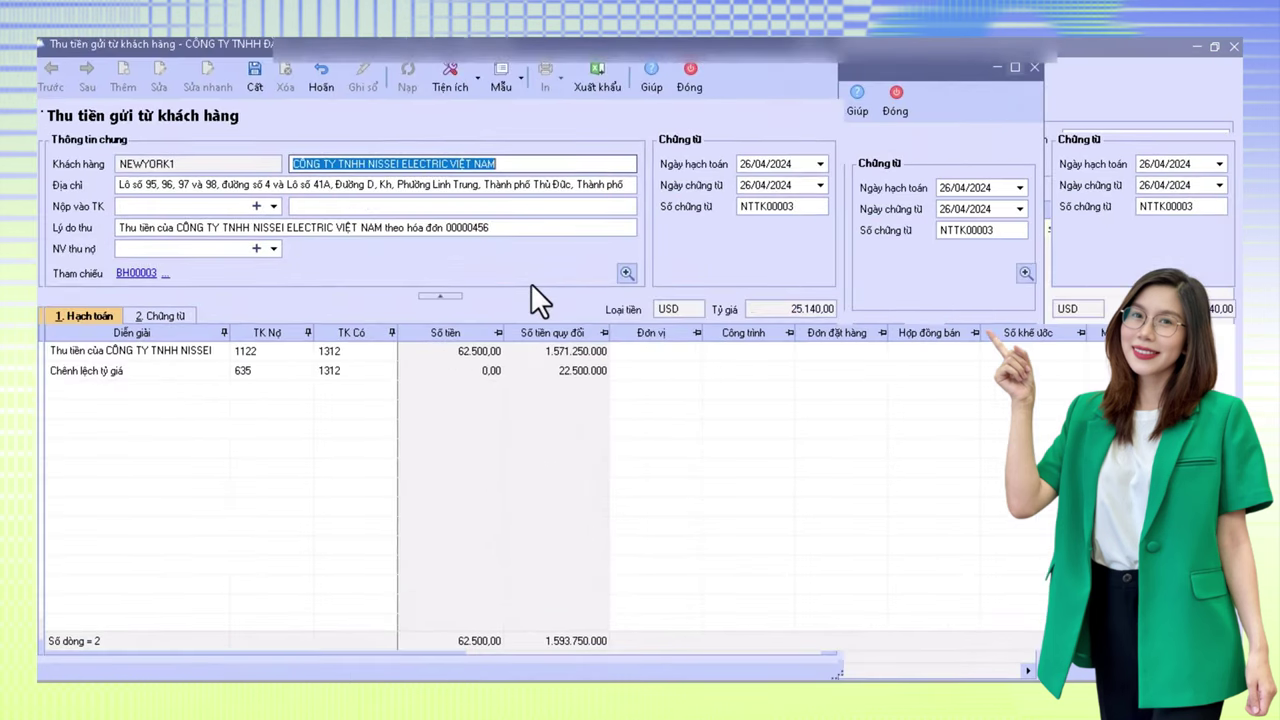
click(271, 206)
click(285, 258)
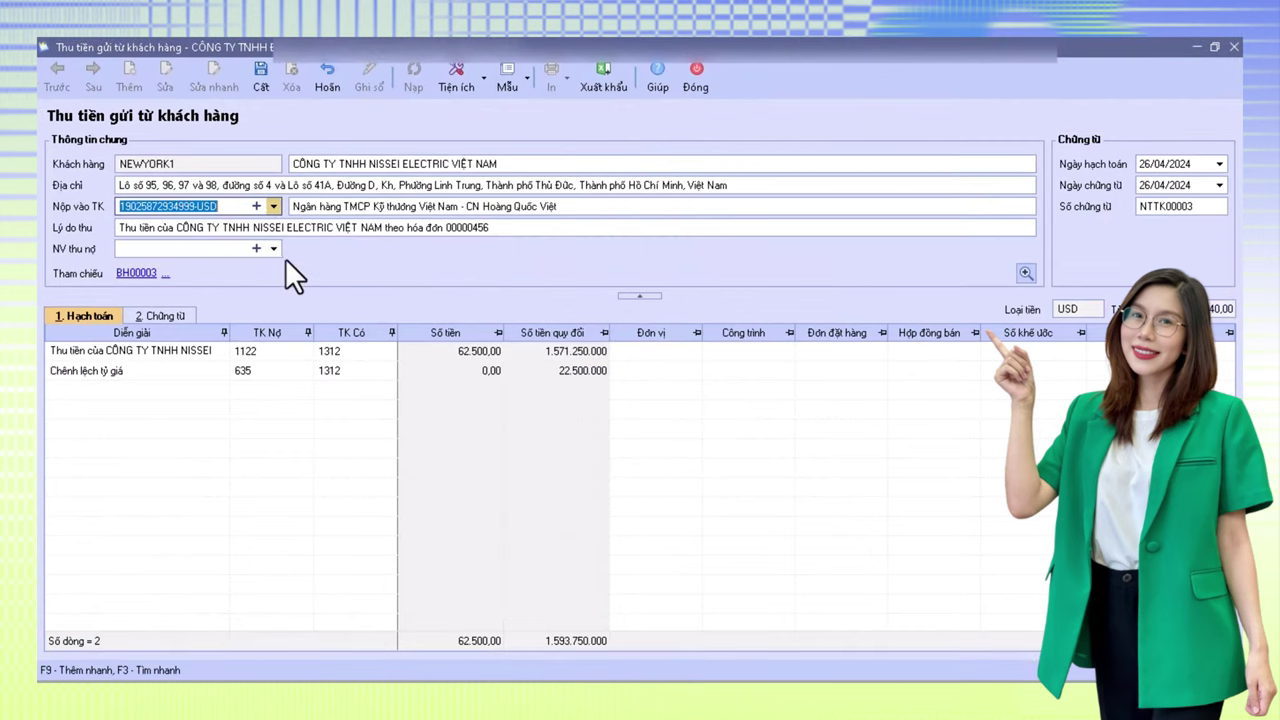
click(372, 210)
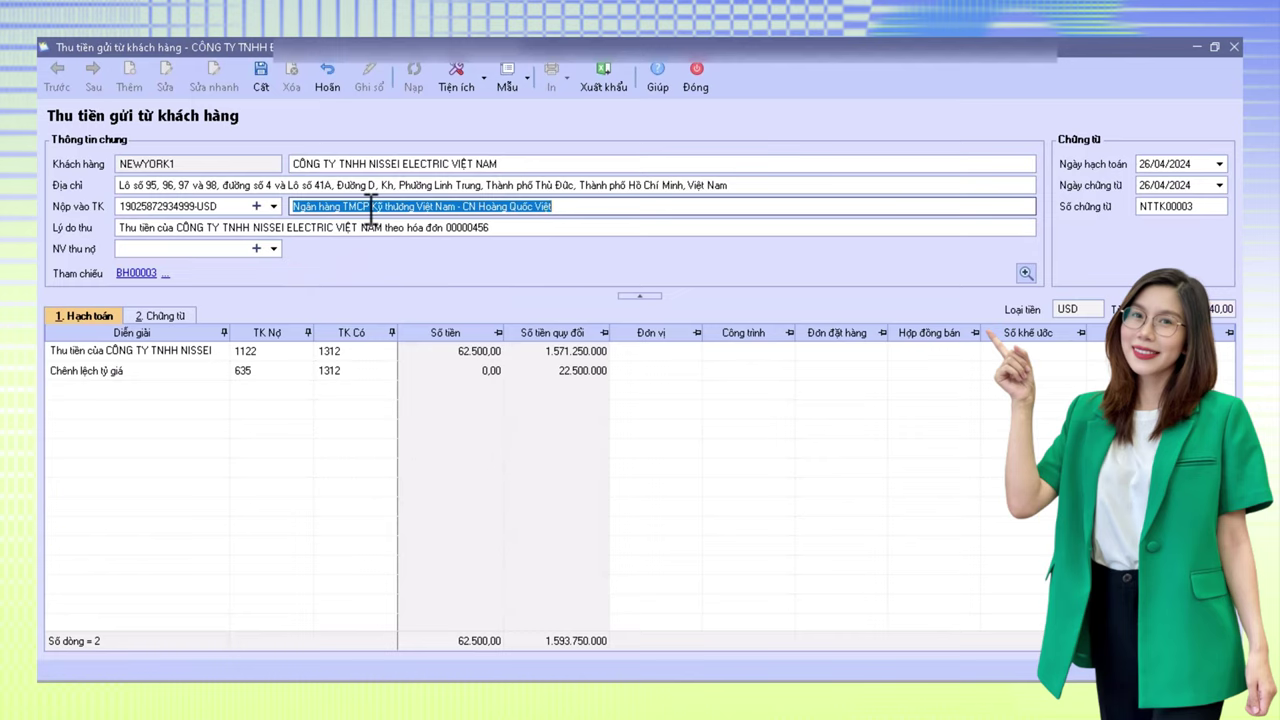
click(362, 227)
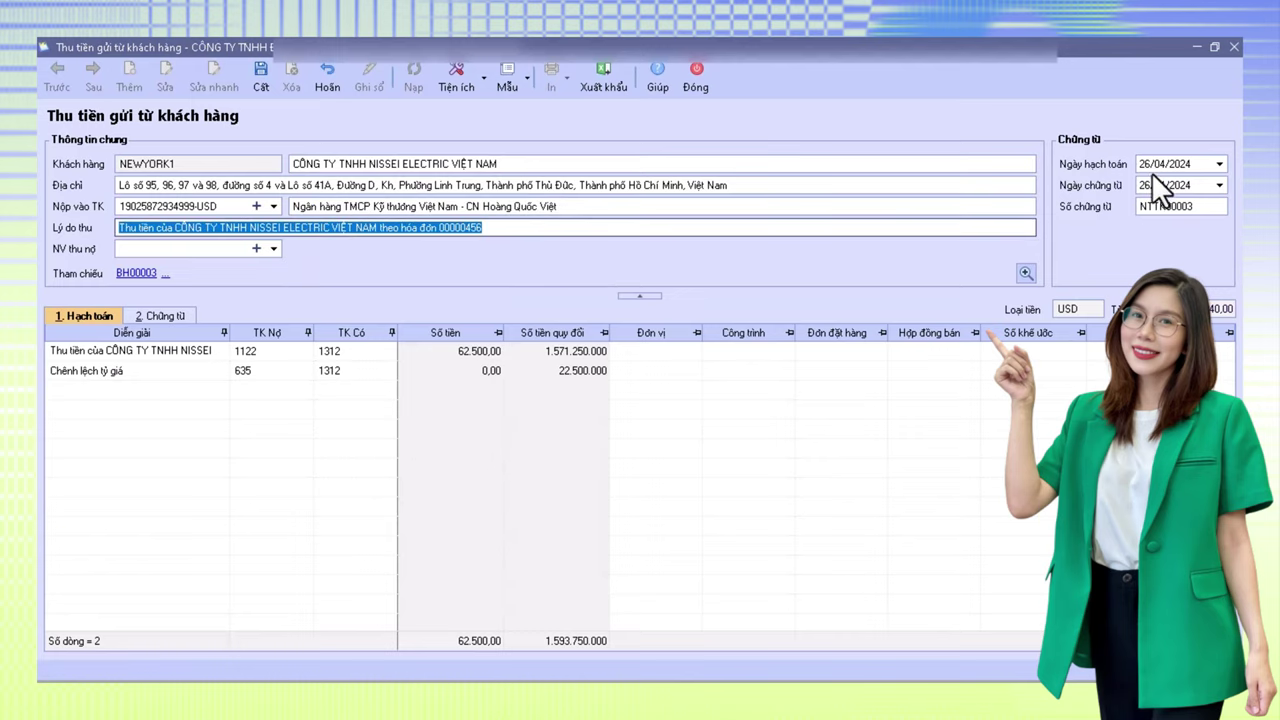
- Verify the 1122/1312 entry and 22.500.000 exchange difference, then save and close the receipt
click(261, 352)
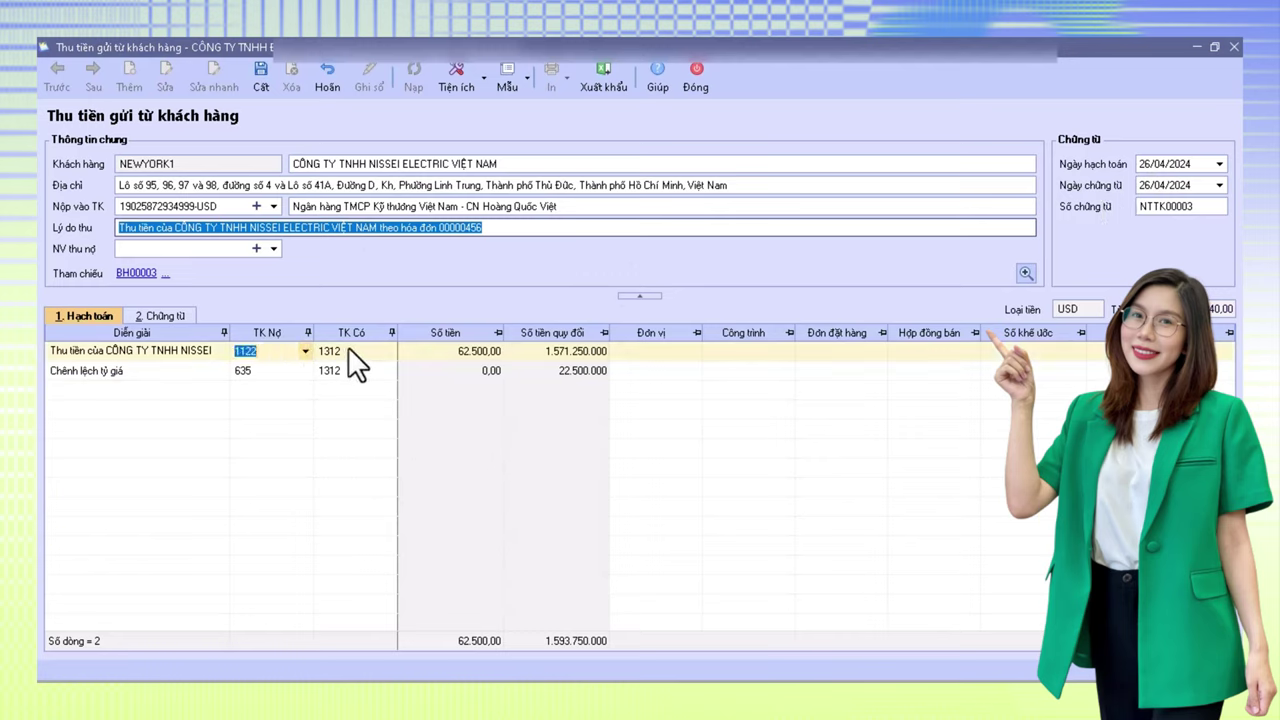
click(348, 350)
click(581, 376)
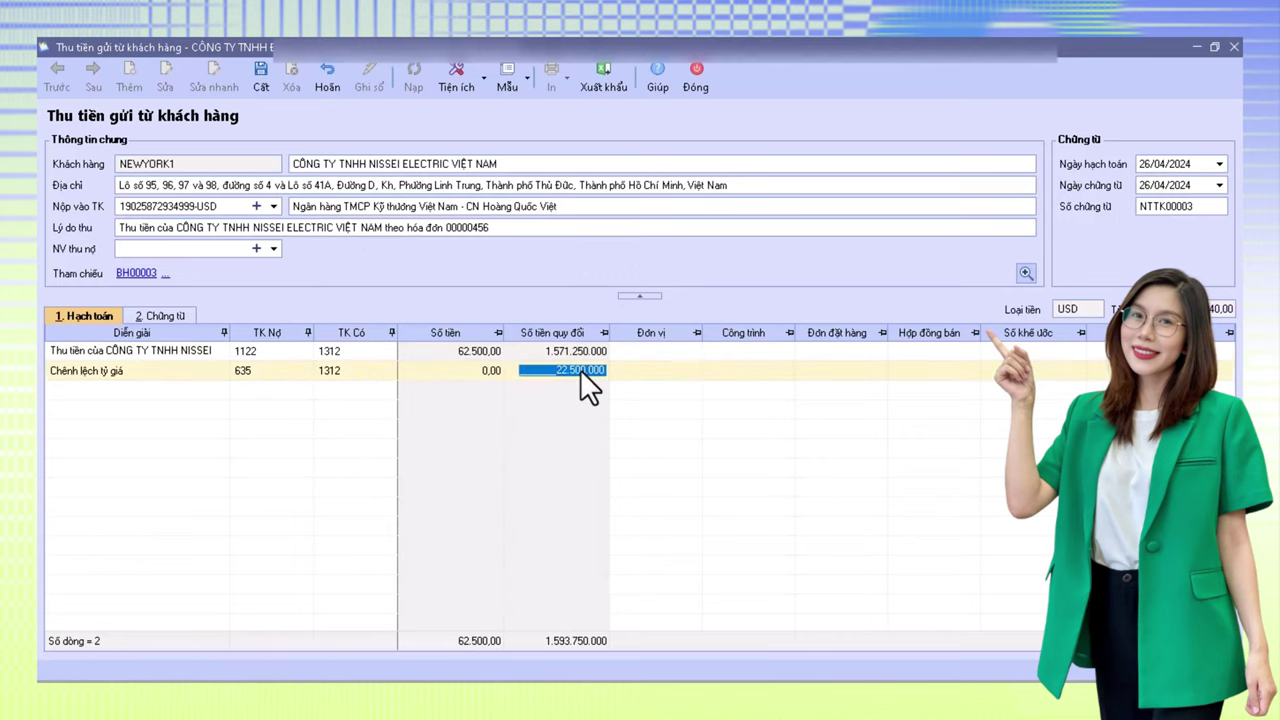
click(272, 88)
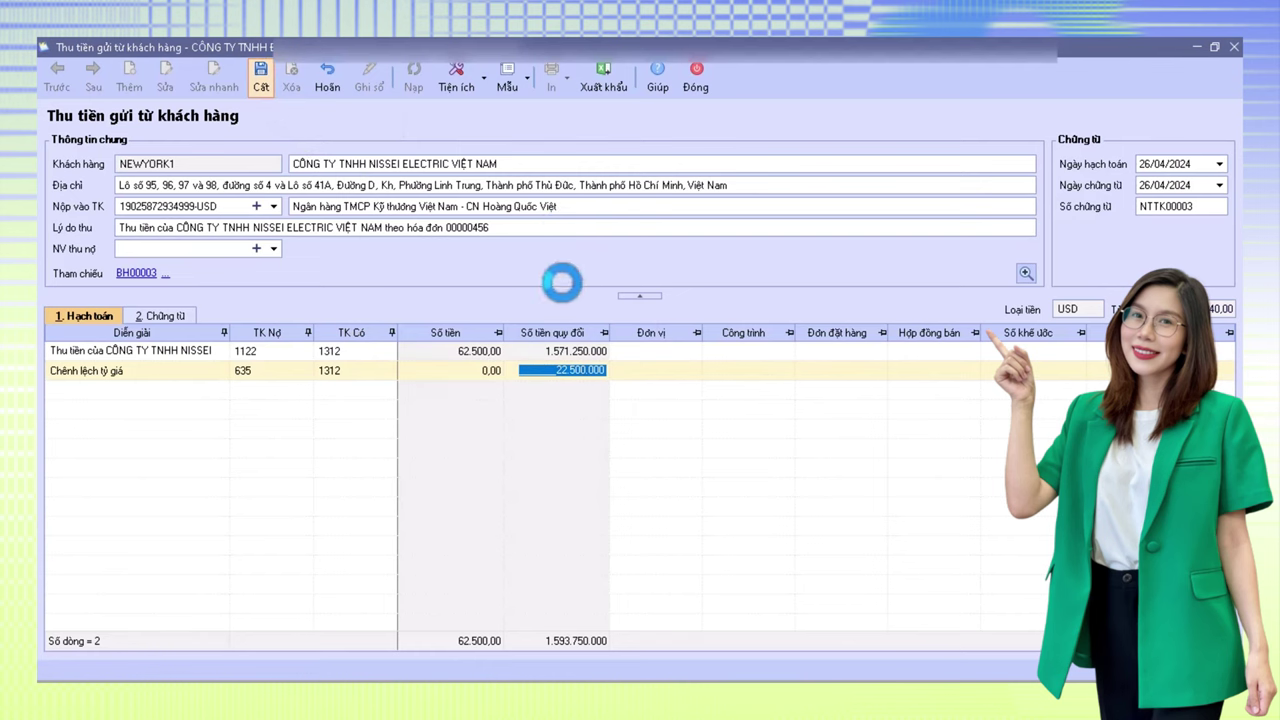
click(1234, 47)
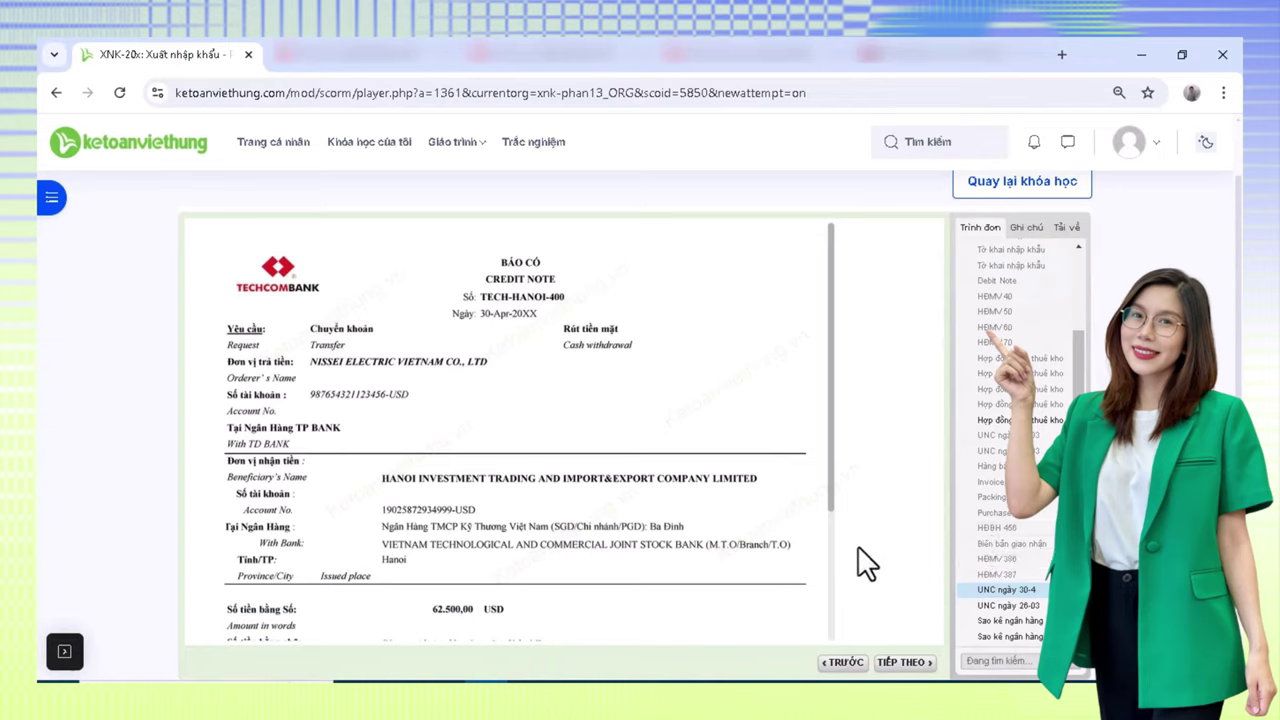
- View HĐMV 386, then PAM Cargo invoice 0000387 (HĐMV 387), scrolled down to its totals
click(1003, 559)
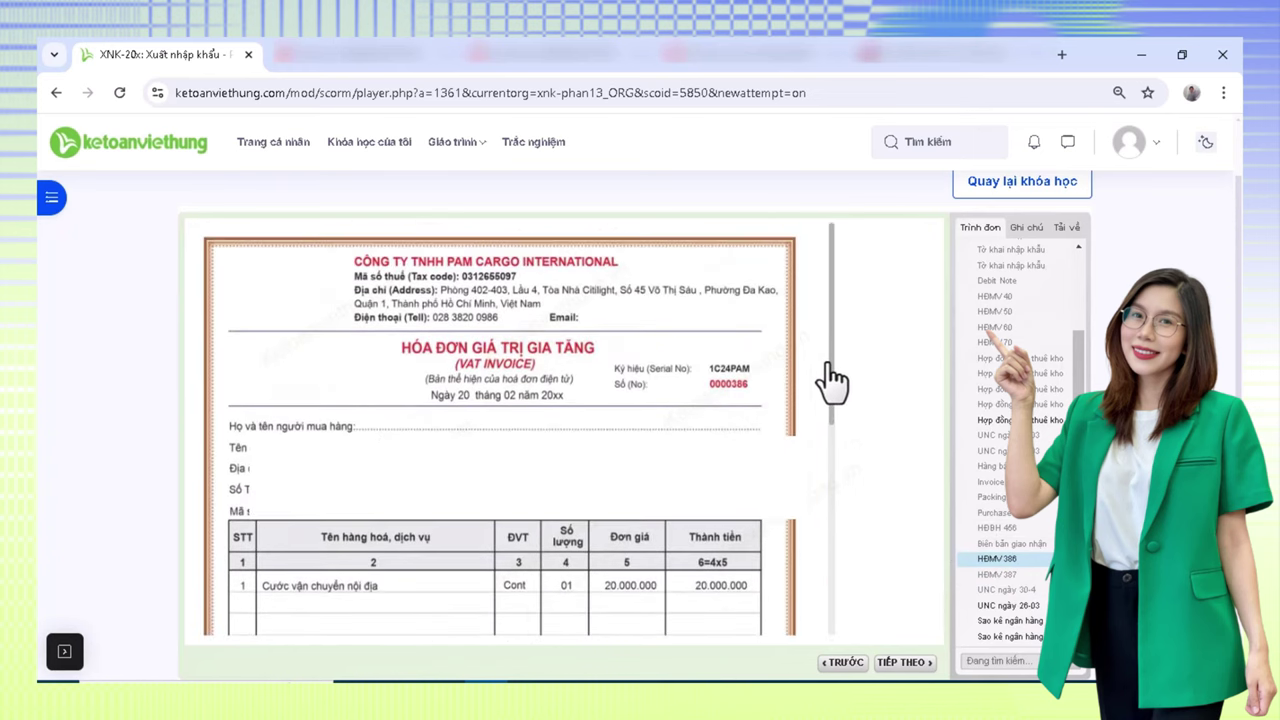
scroll(831, 390, down, 1)
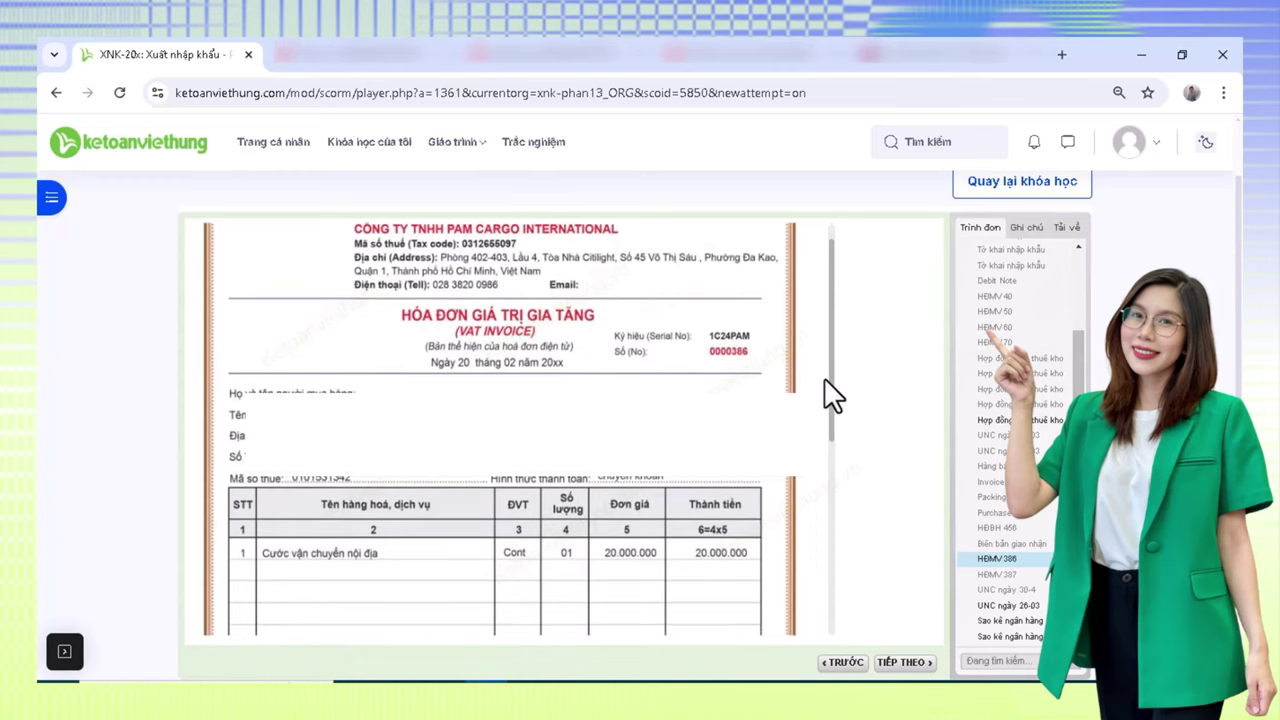
click(997, 574)
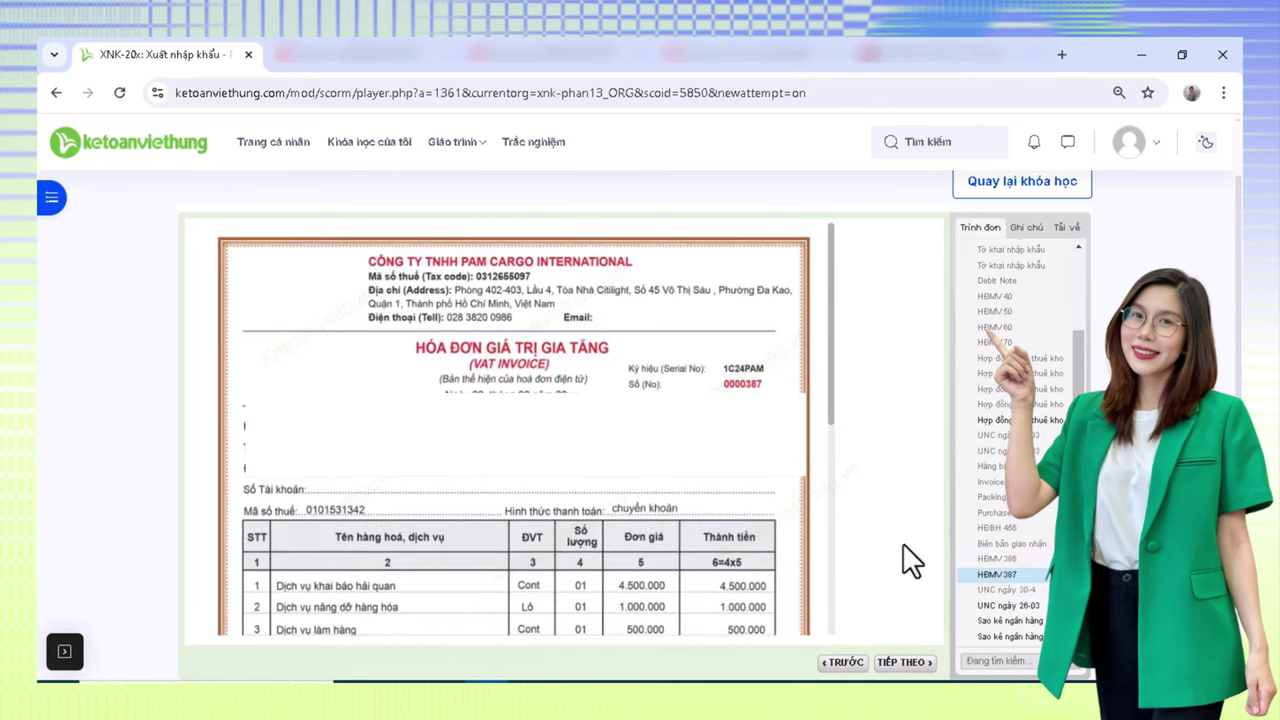
mouse_move(832, 408)
mouse_down()
mouse_move(834, 609)
mouse_move(845, 555)
mouse_up()
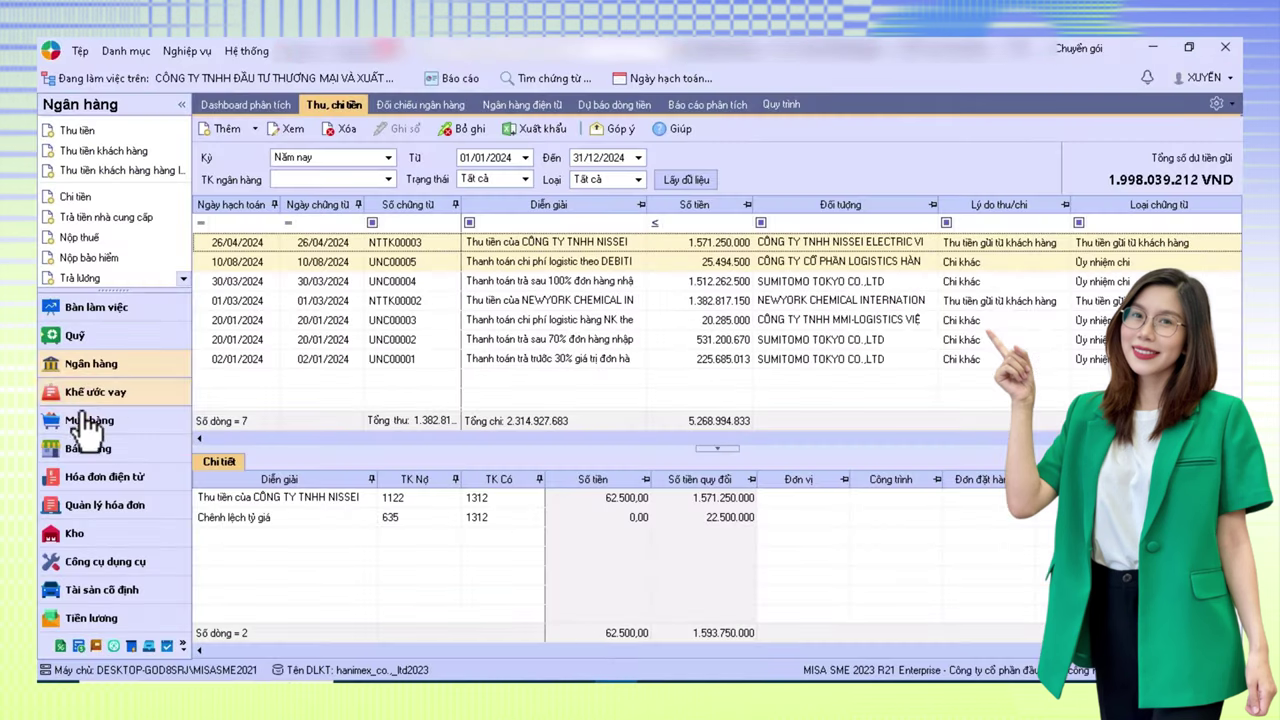
- Go to the Mua hàng (purchasing) module in MISA
click(88, 422)
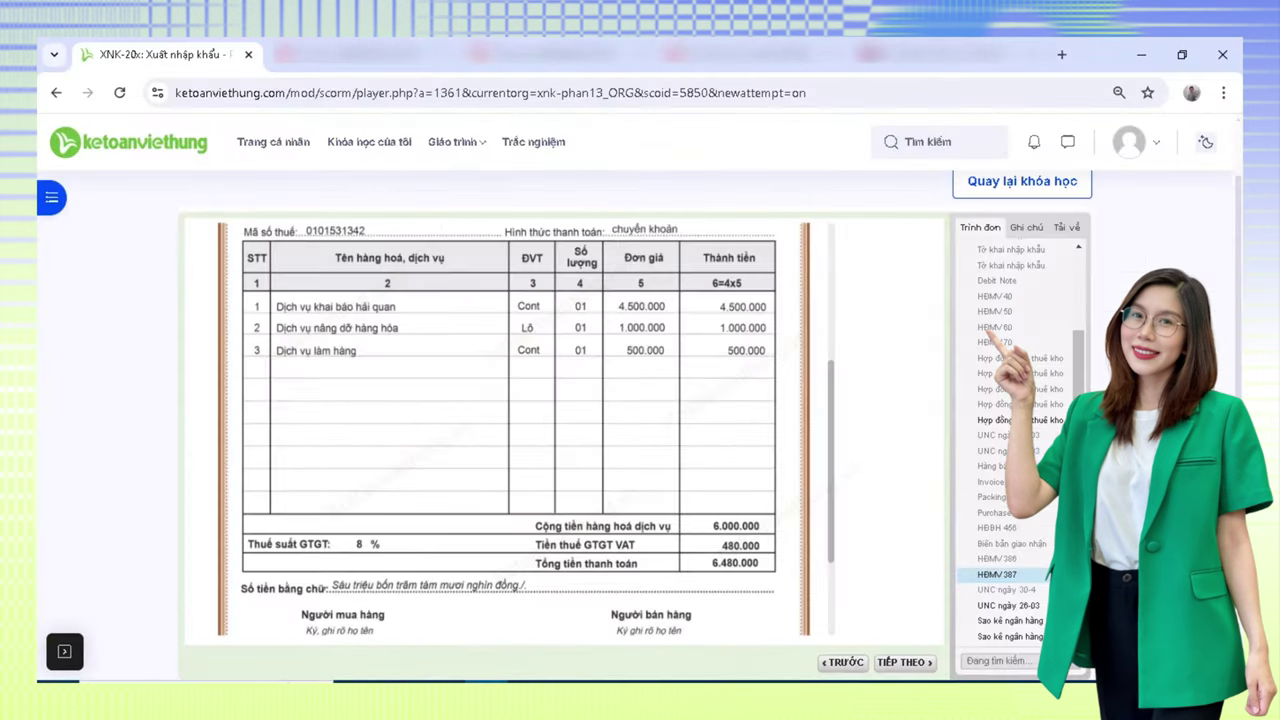
- Show the 26-03 Techcombank payment order paying PAM Cargo 28.080.000,00 VND for logistics fees
click(1022, 560)
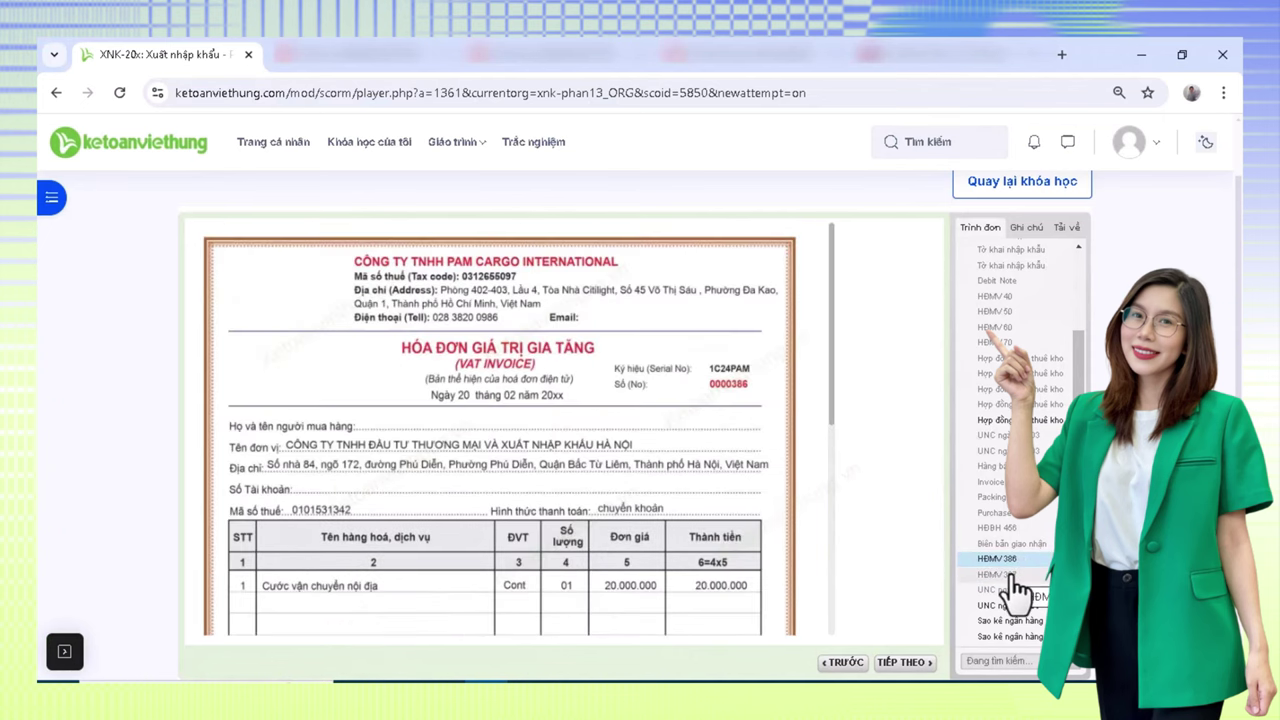
click(1011, 576)
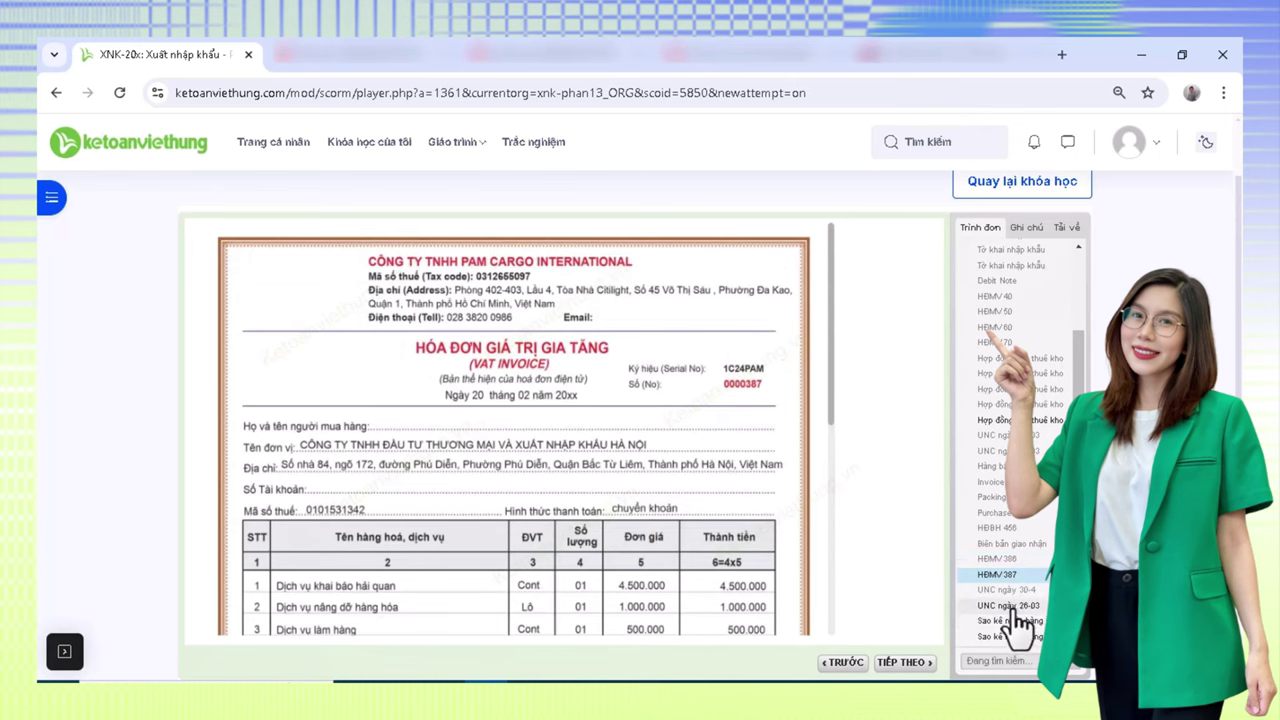
click(1013, 607)
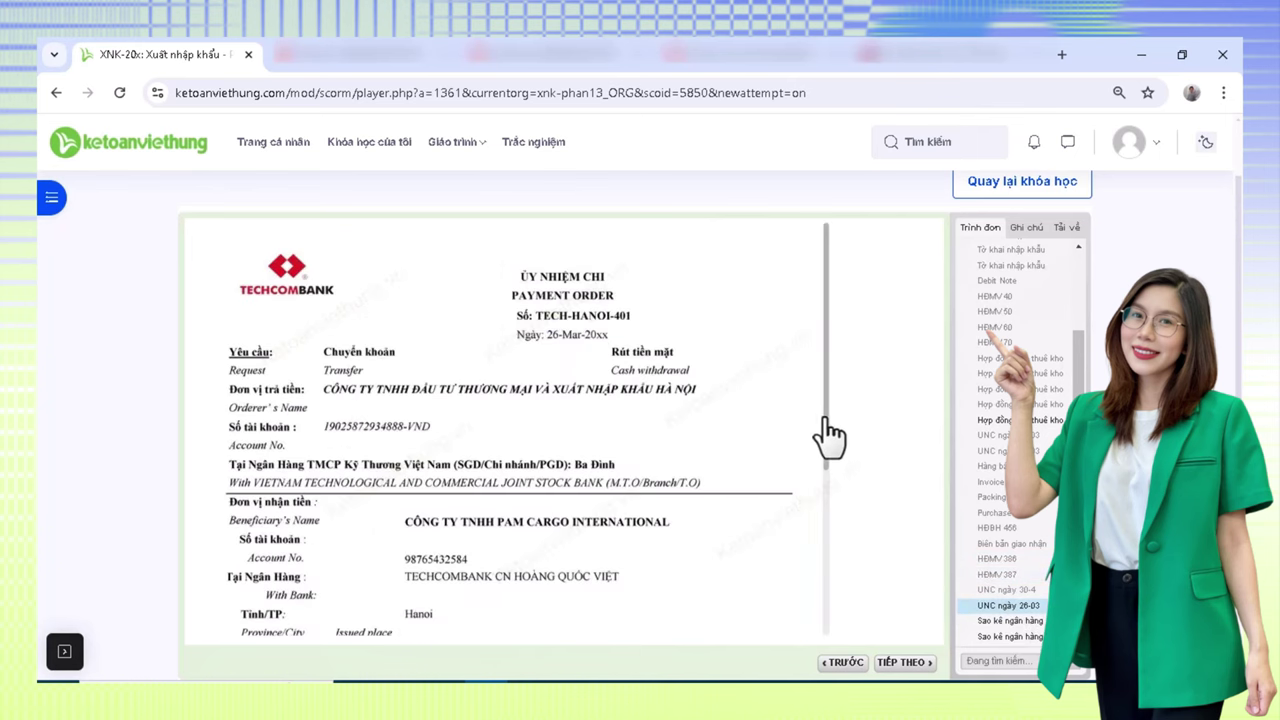
drag(827, 420, 838, 533)
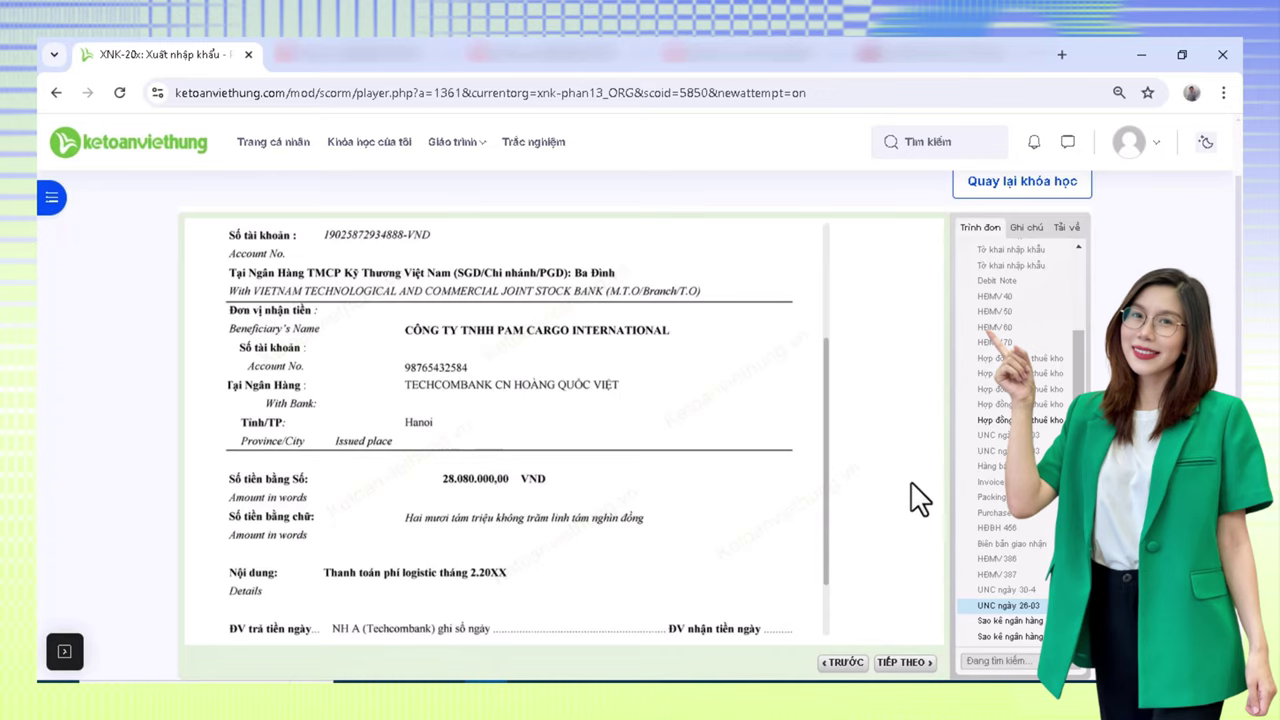
scroll(877, 500, down, 1)
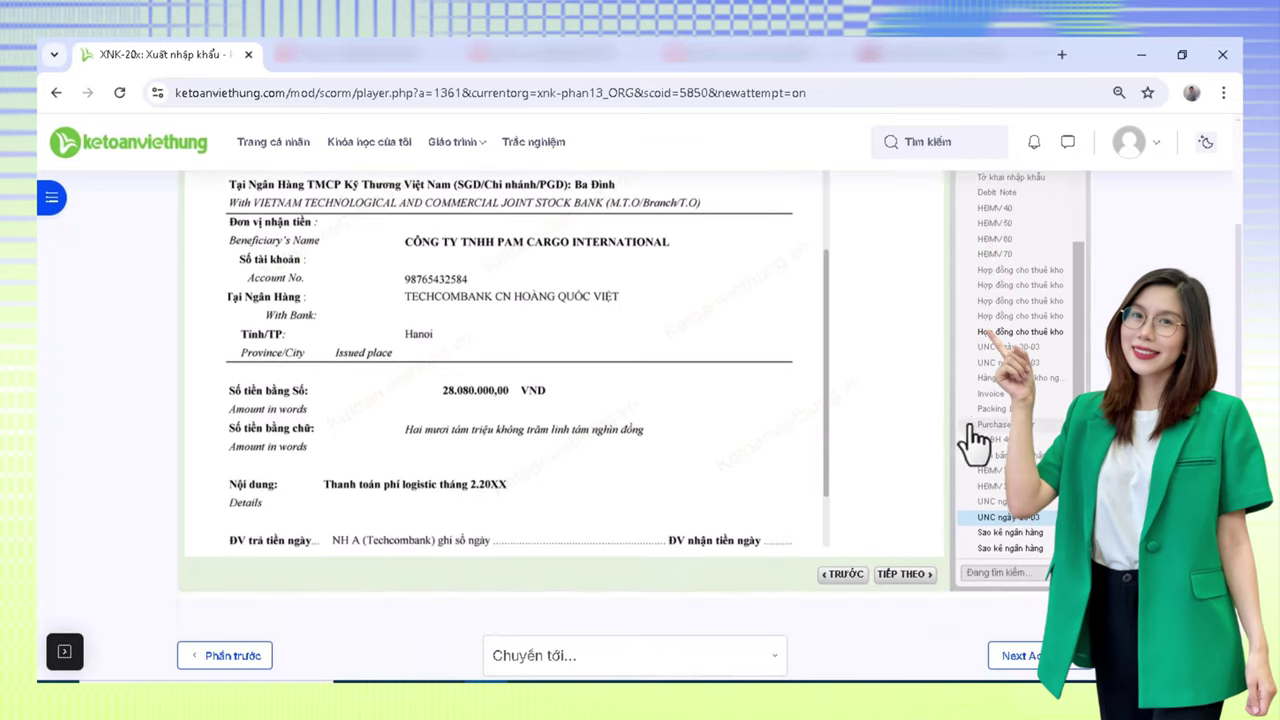
scroll(709, 424, up, 1)
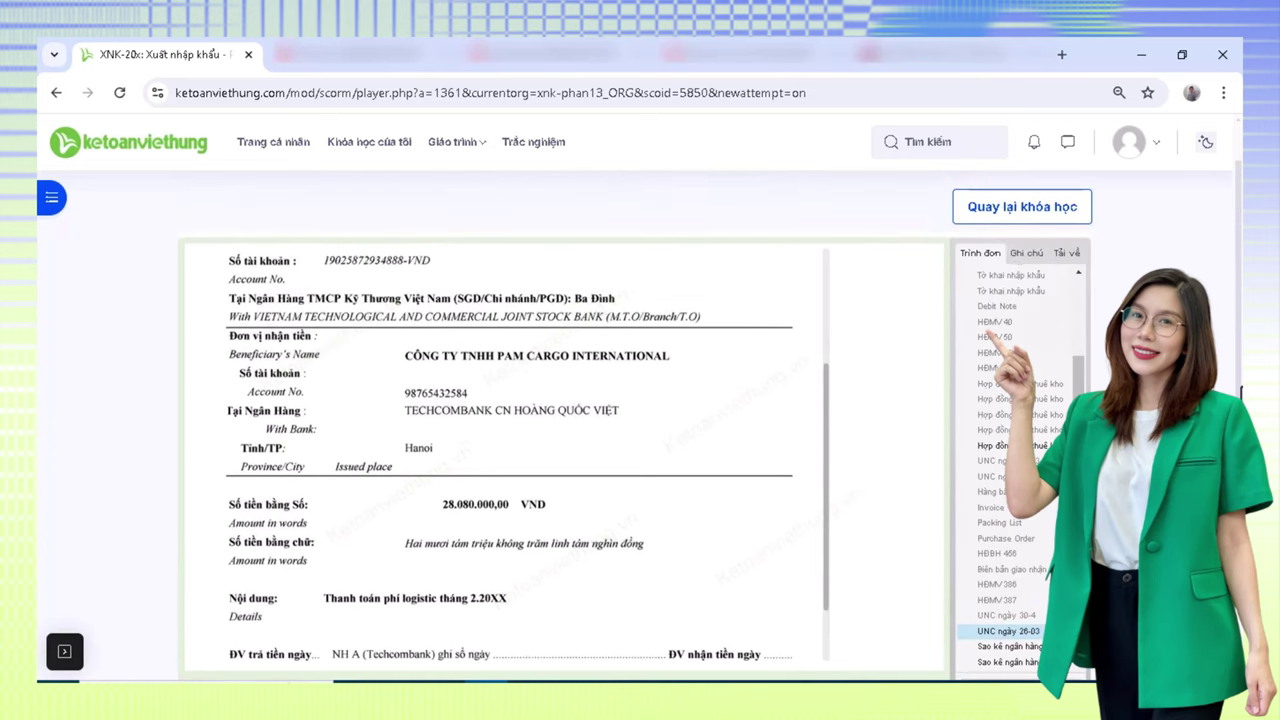